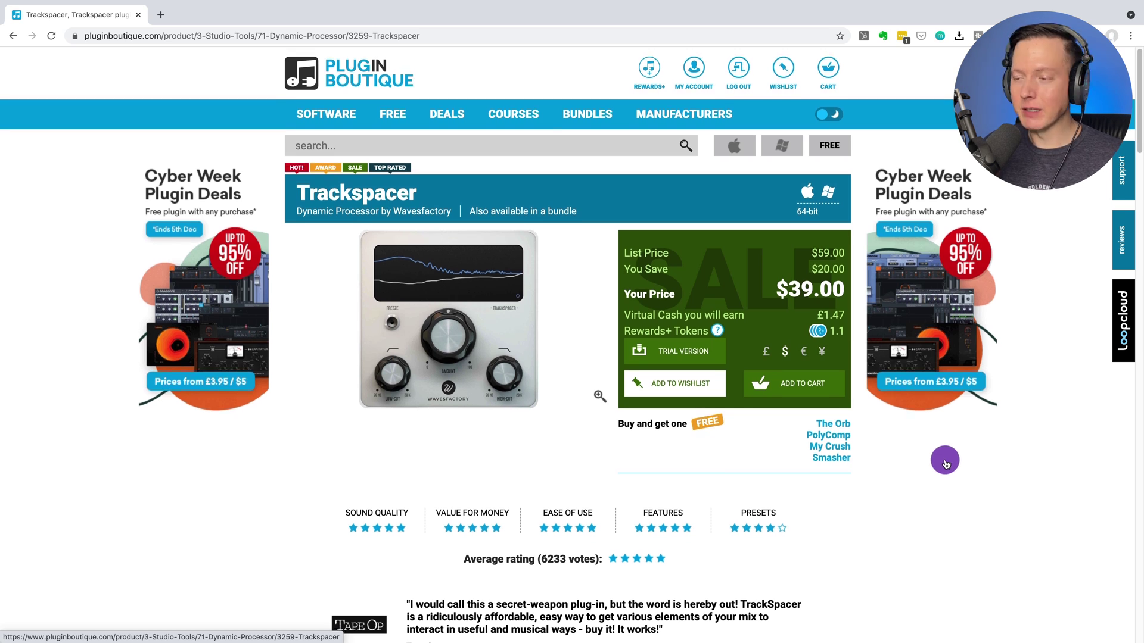
# Scroll the Trackspacer product page past ratings and press reviews to the 'One of a Kind' section.
pyautogui.scroll(-3, 947, 461)
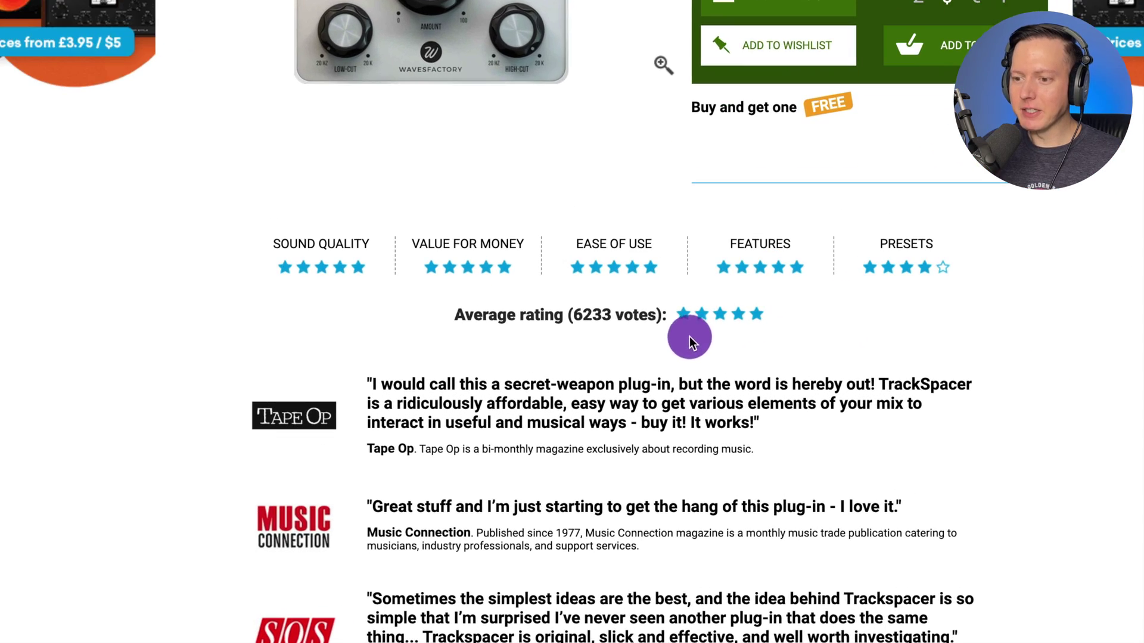
pyautogui.scroll(-1, 605, 327)
pyautogui.scroll(-3, 710, 306)
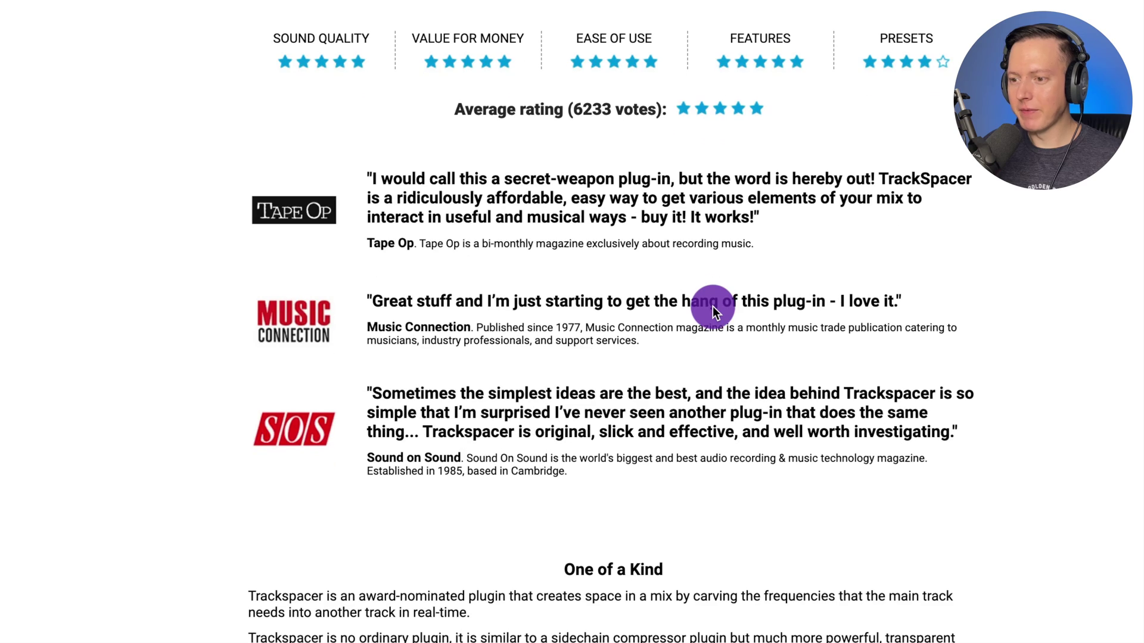
pyautogui.scroll(-1, 712, 306)
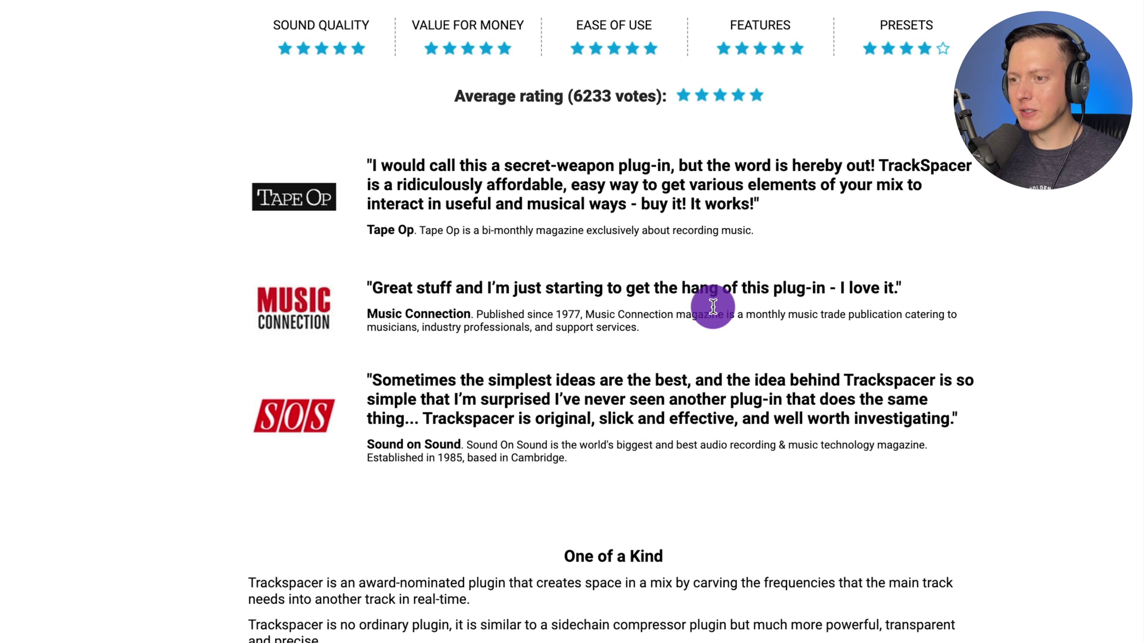
pyautogui.scroll(-1, 714, 305)
pyautogui.scroll(-3, 716, 305)
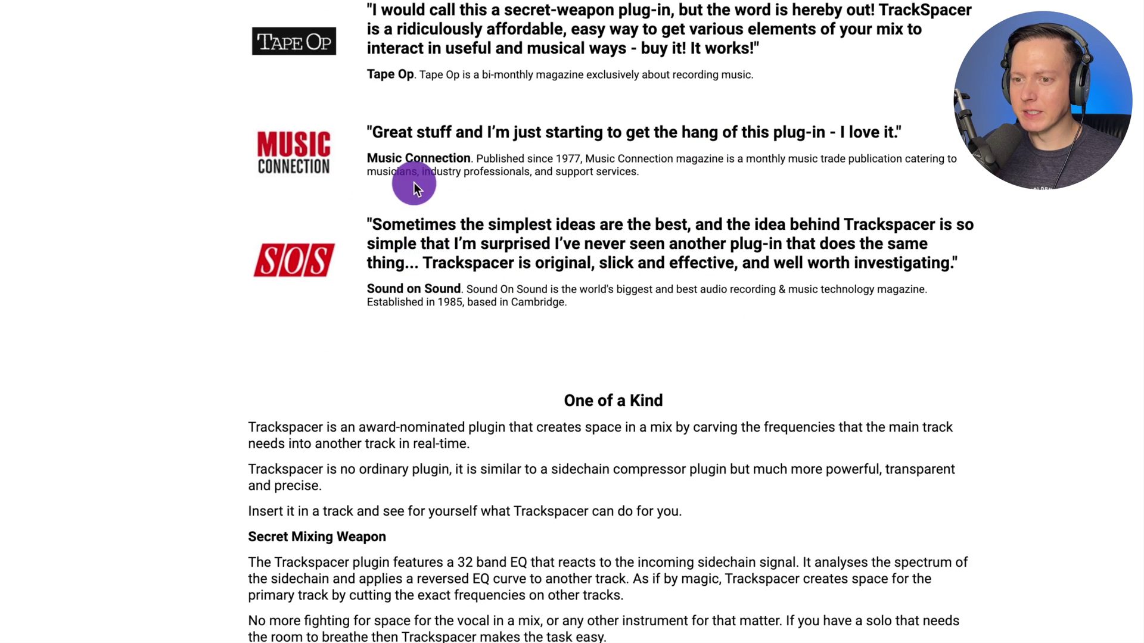
pyautogui.scroll(-5, 496, 137)
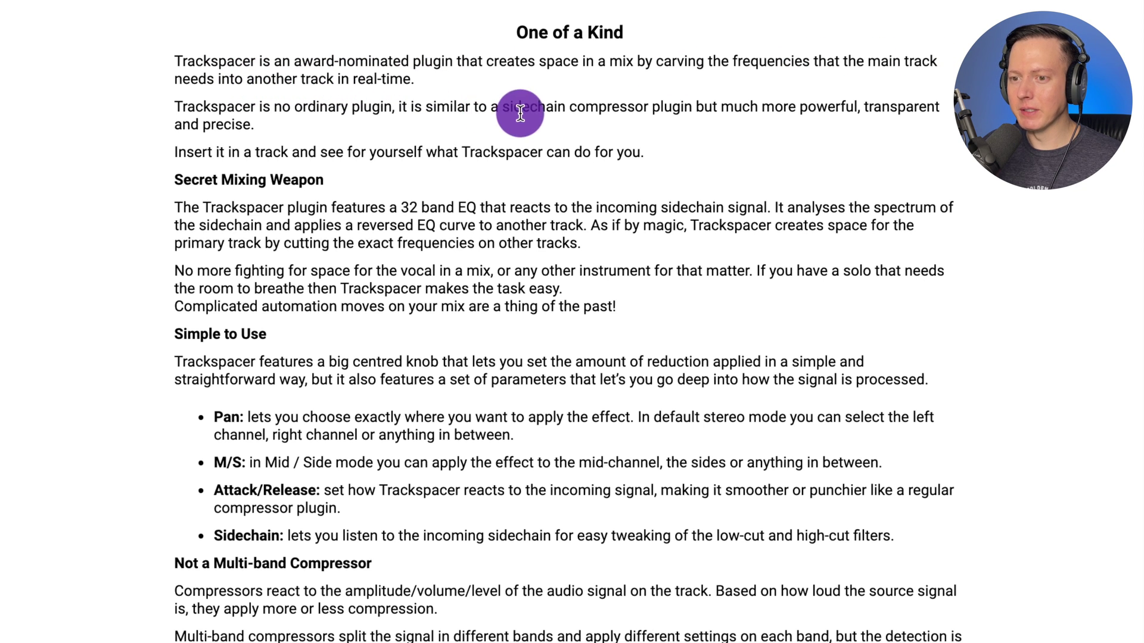
# Scroll through Trackspacer's description and feature bullet list.
pyautogui.scroll(-1, 515, 120)
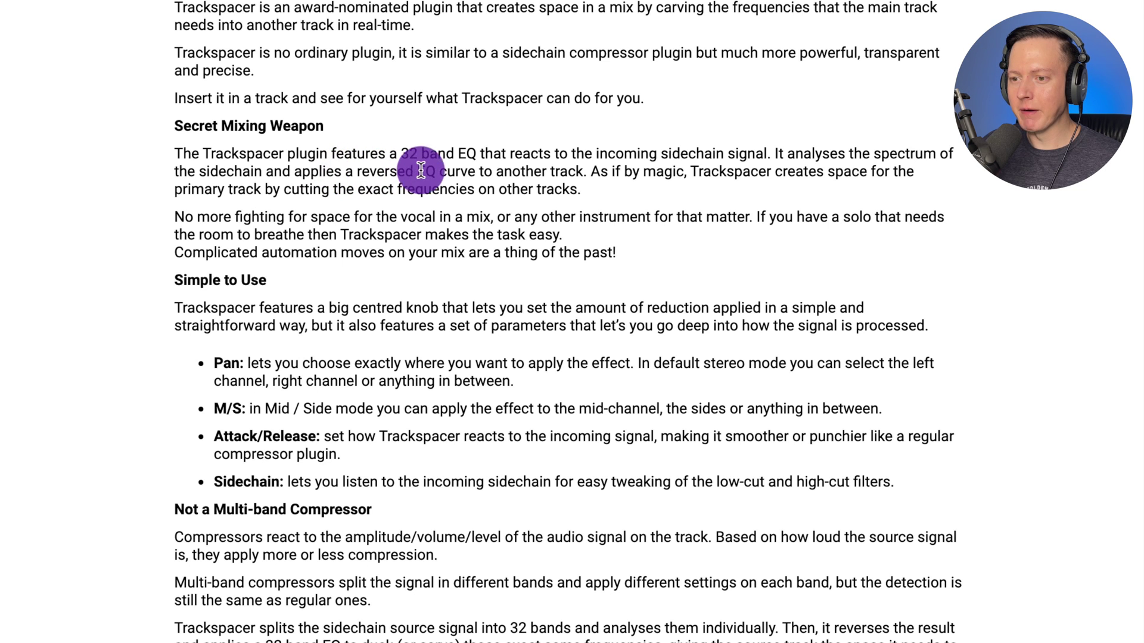
pyautogui.scroll(-1, 698, 177)
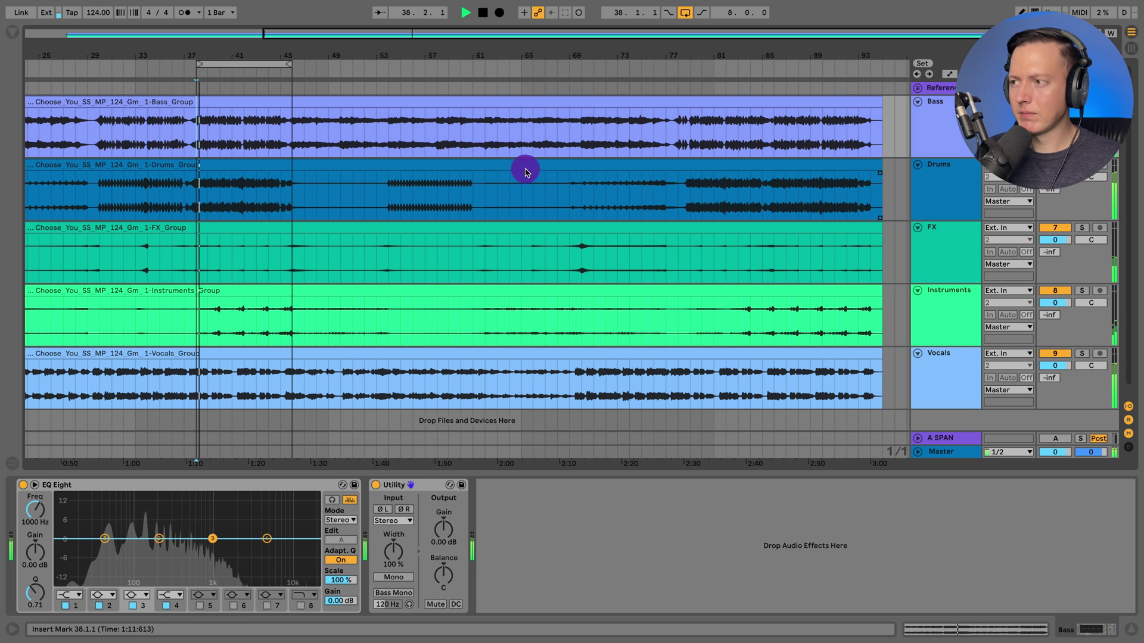
# Select the Bass group, stop playback, and drop Trackspacer from the Browser onto its device chain.
pyautogui.click(944, 125)
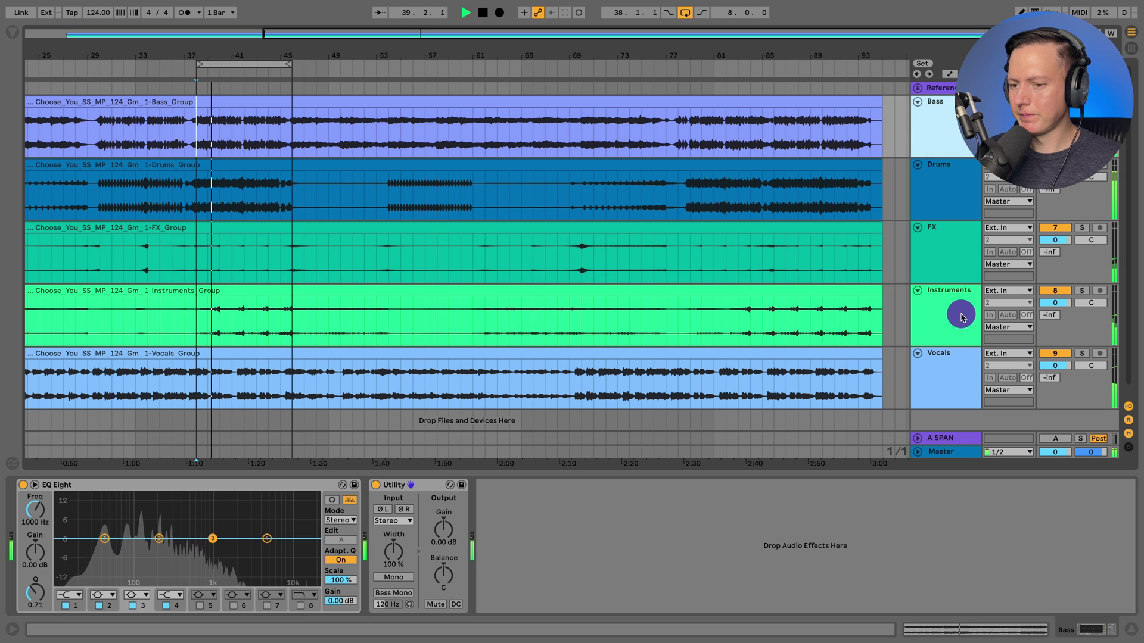
pyautogui.click(973, 299)
pyautogui.click(950, 245)
pyautogui.click(957, 363)
pyautogui.click(945, 151)
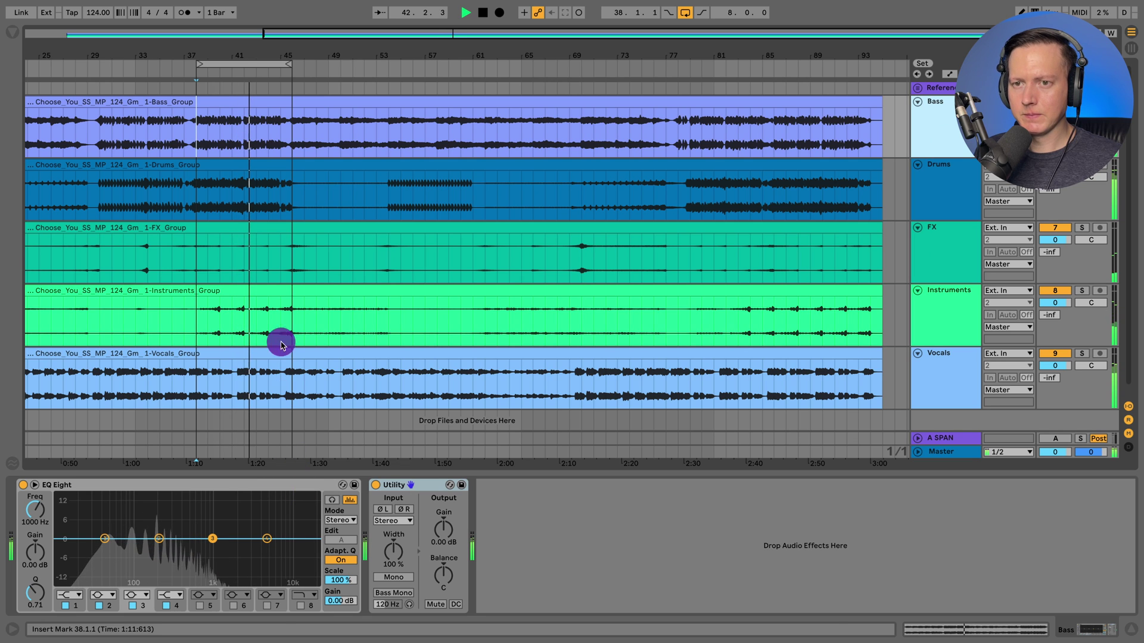
pyautogui.press('space')
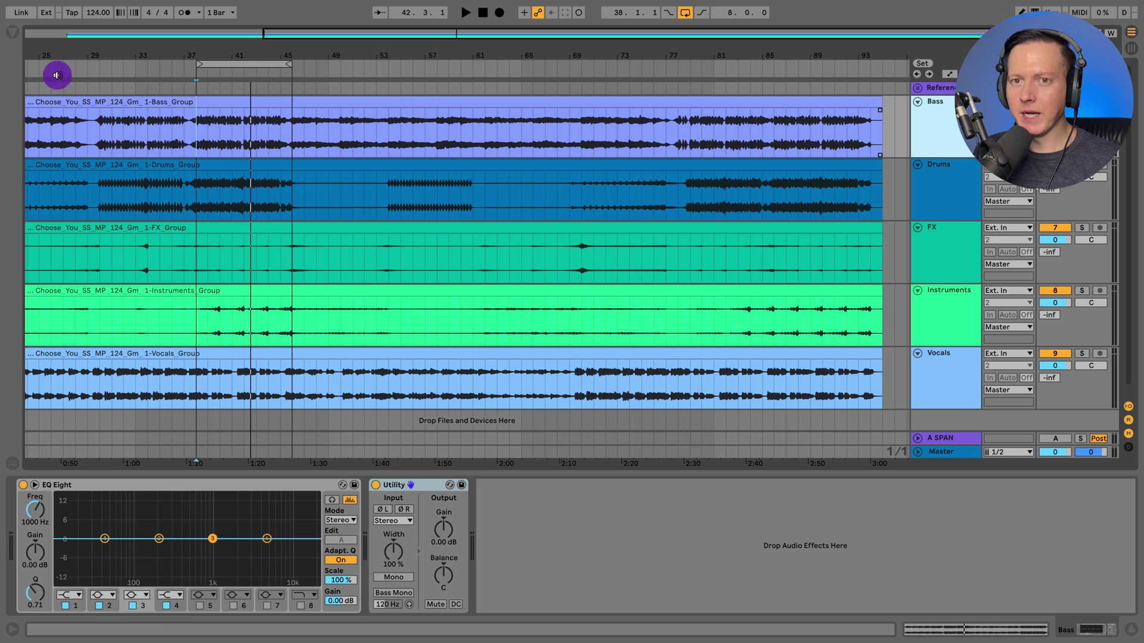
pyautogui.click(9, 34)
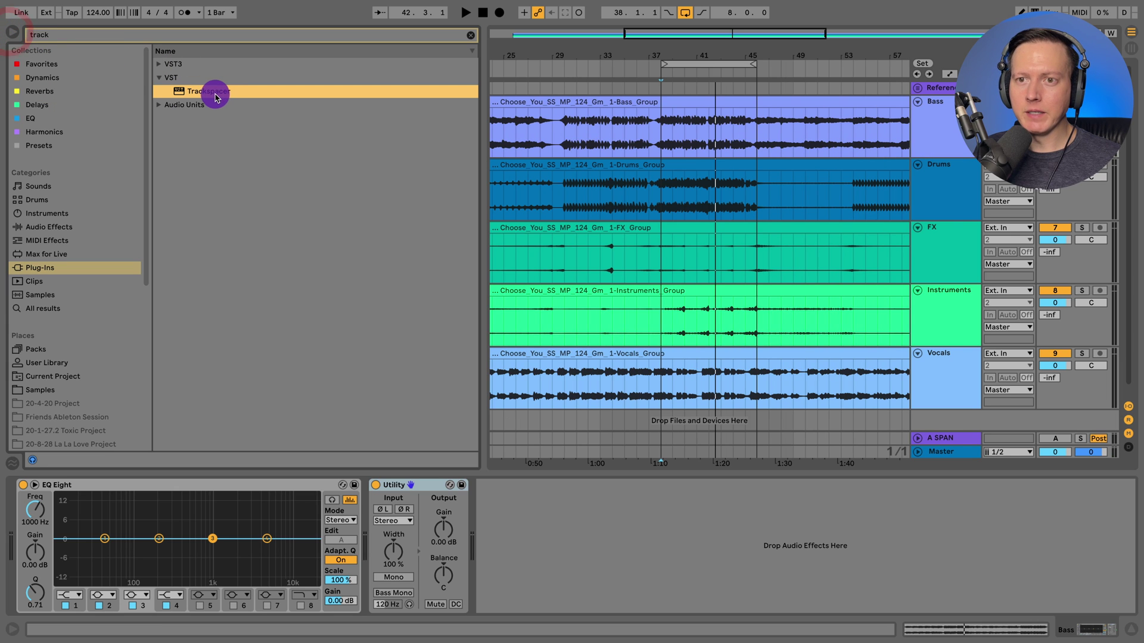
pyautogui.moveTo(238, 136); pyautogui.dragTo(370, 511)
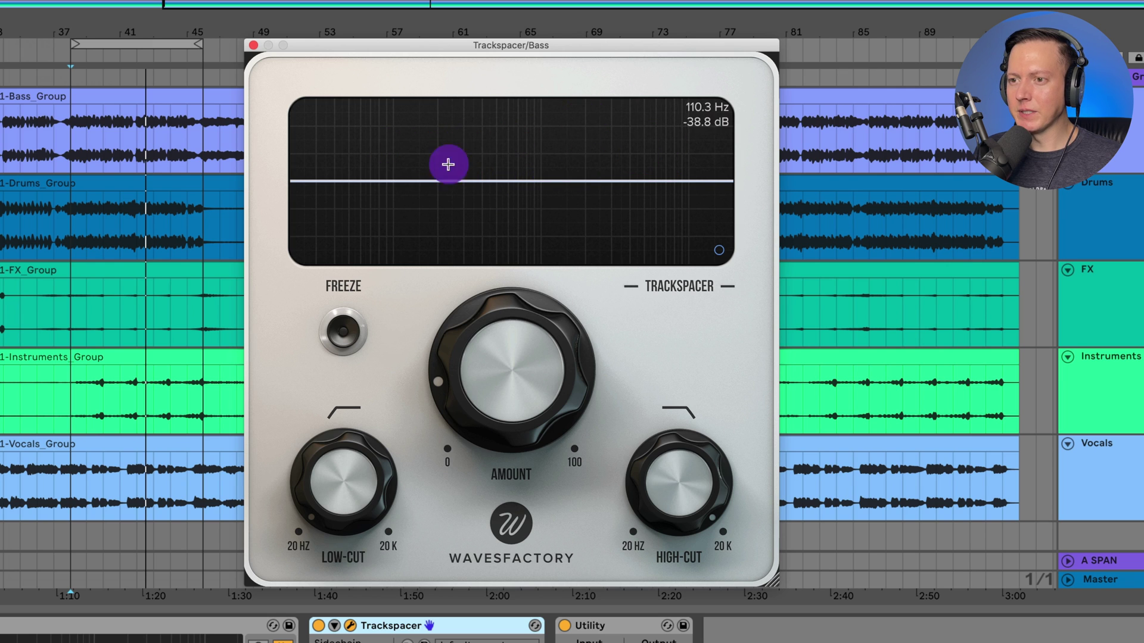
# Set the Bass Trackspacer's sidechain source to Vocals.
pyautogui.click(369, 641)
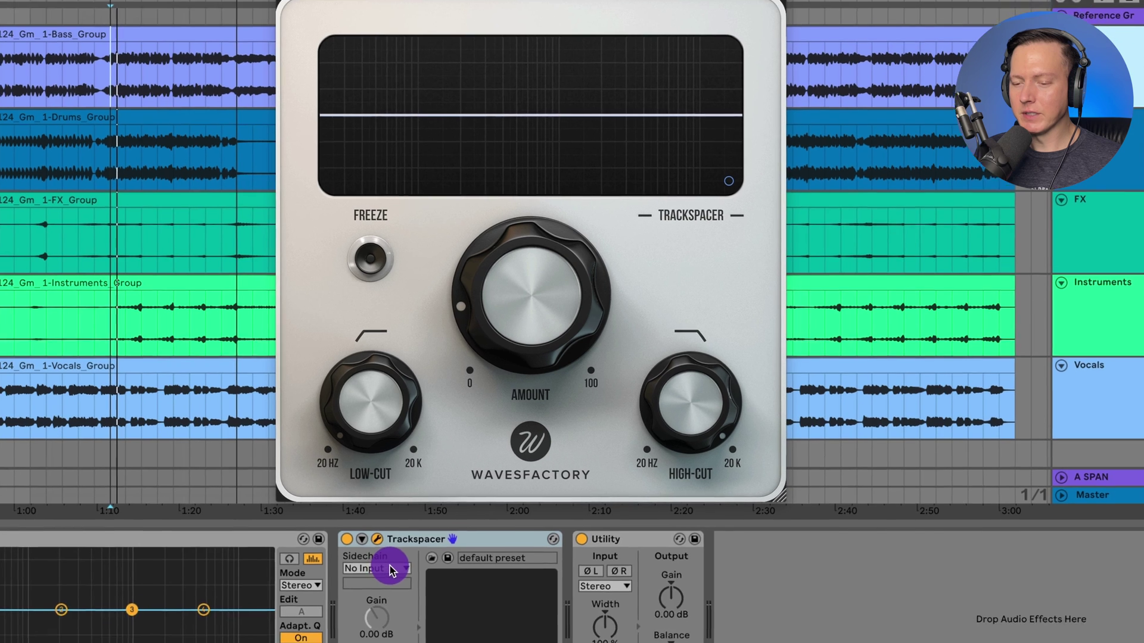
pyautogui.click(400, 535)
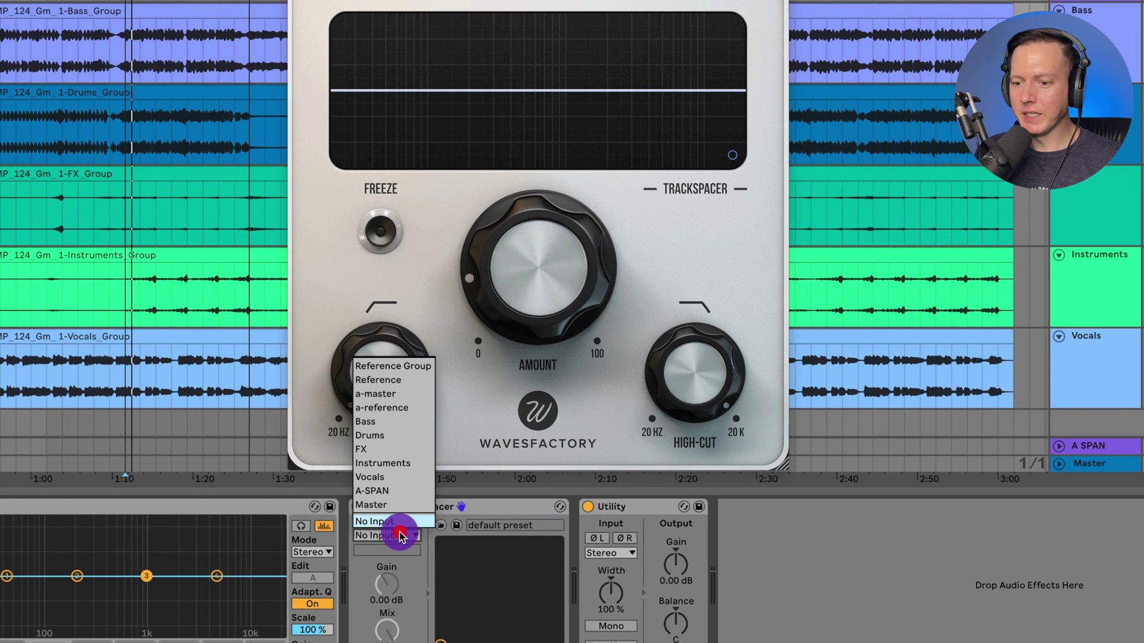
pyautogui.click(398, 477)
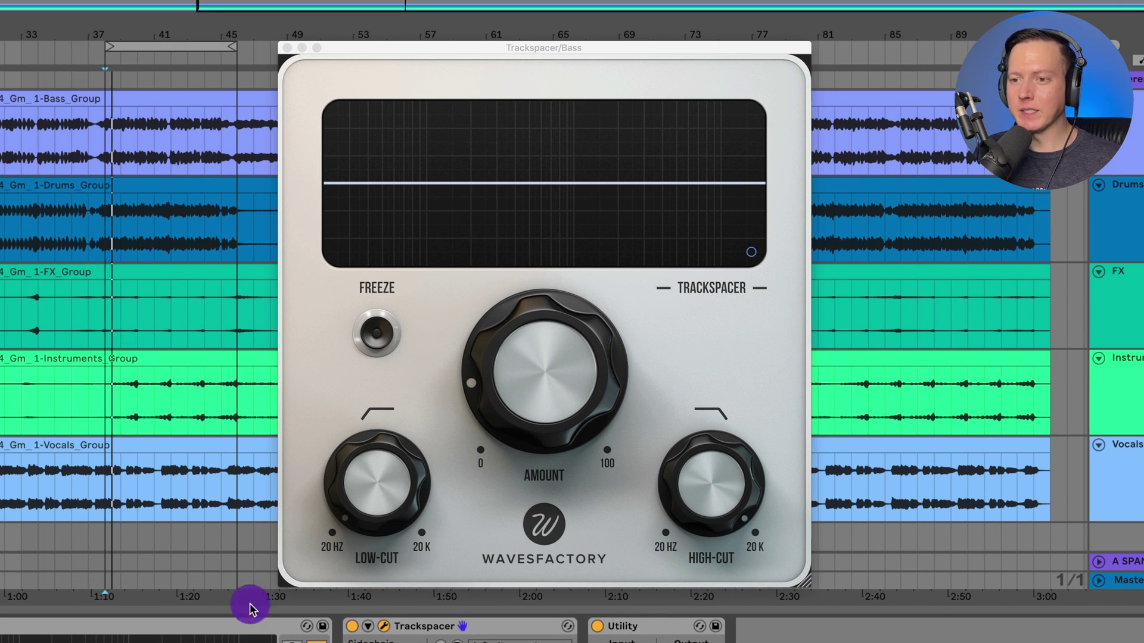
# Turn the Amount knob fully down, then bring it up to about 41%.
pyautogui.moveTo(454, 335)
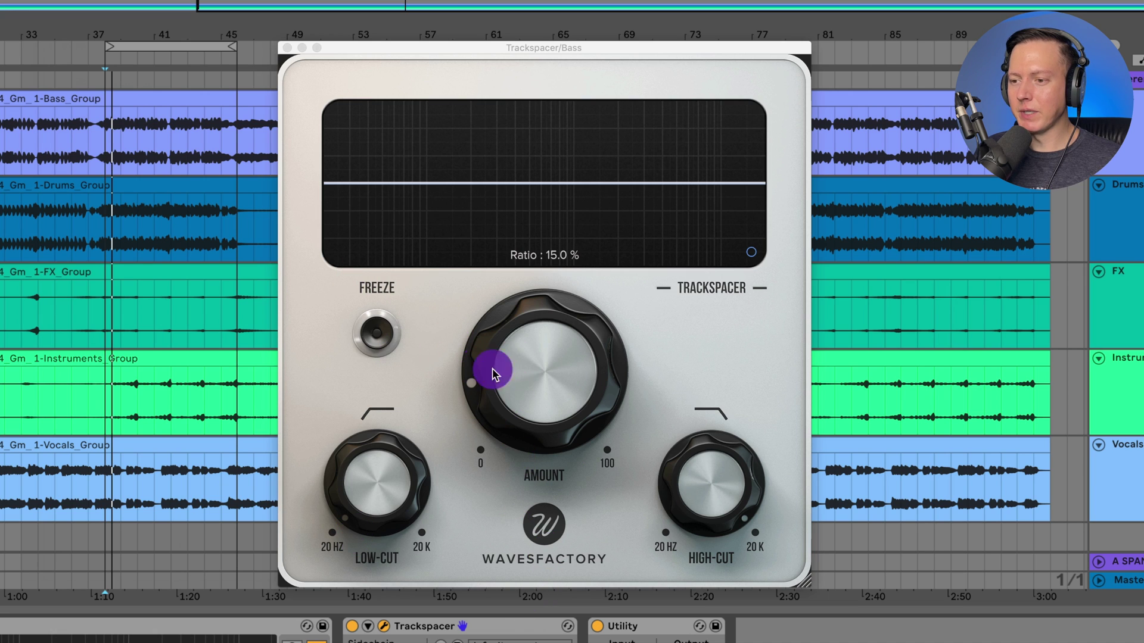
pyautogui.moveTo(517, 374); pyautogui.dragTo(549, 424)
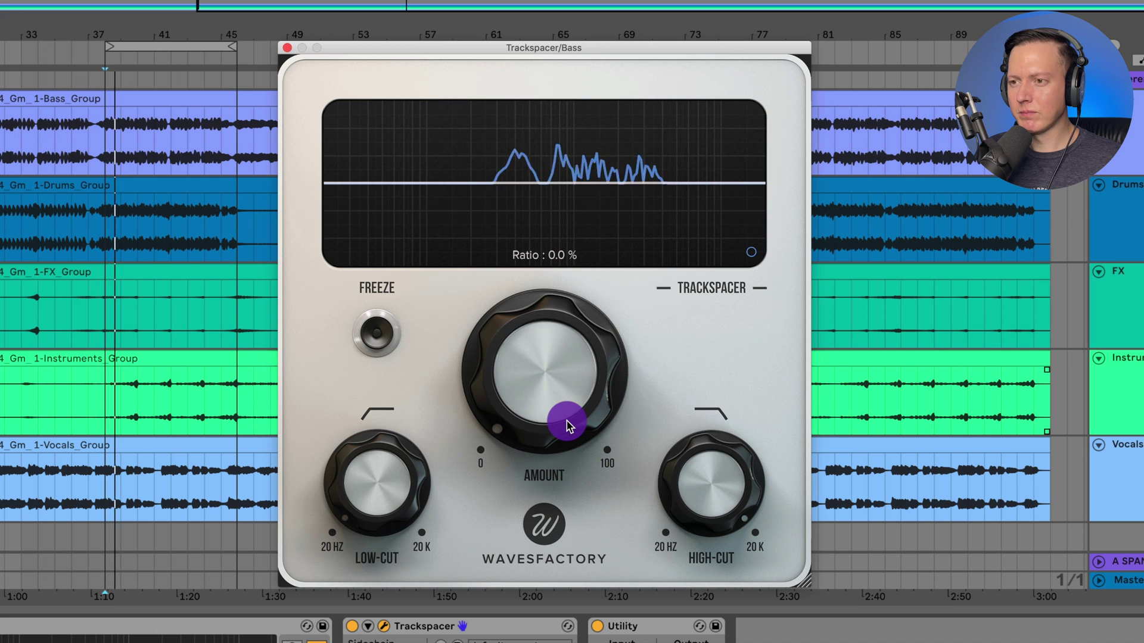
pyautogui.moveTo(566, 423); pyautogui.dragTo(569, 244)
pyautogui.moveTo(557, 371); pyautogui.dragTo(585, 475)
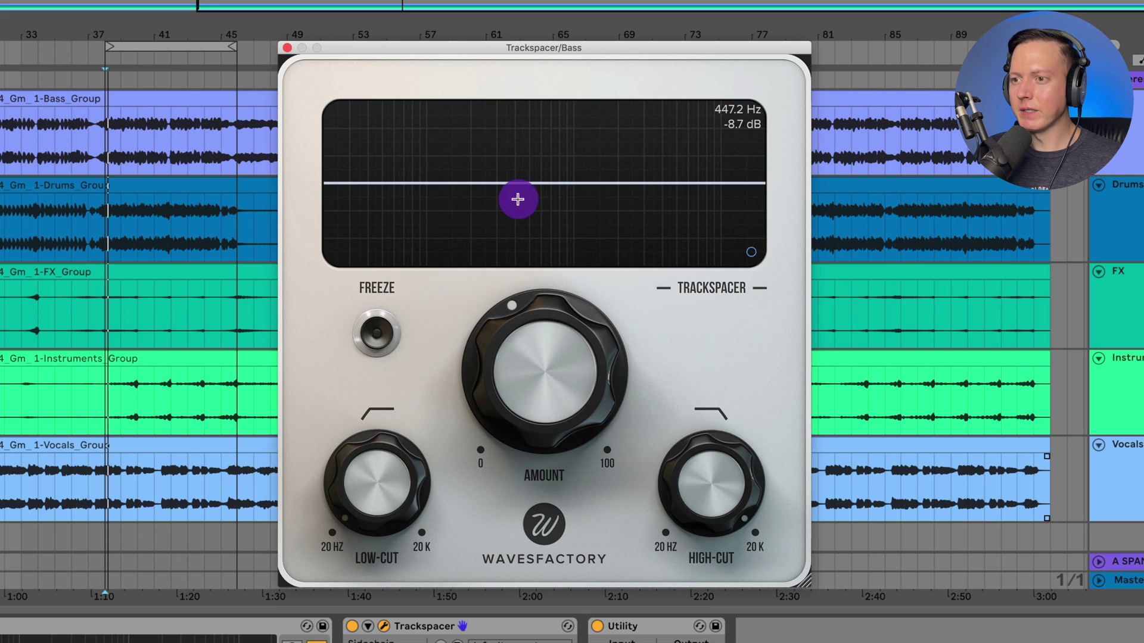
# Toggle Freeze on and off, lower Amount to about 10.6%, then toggle Freeze again.
pyautogui.click(511, 310)
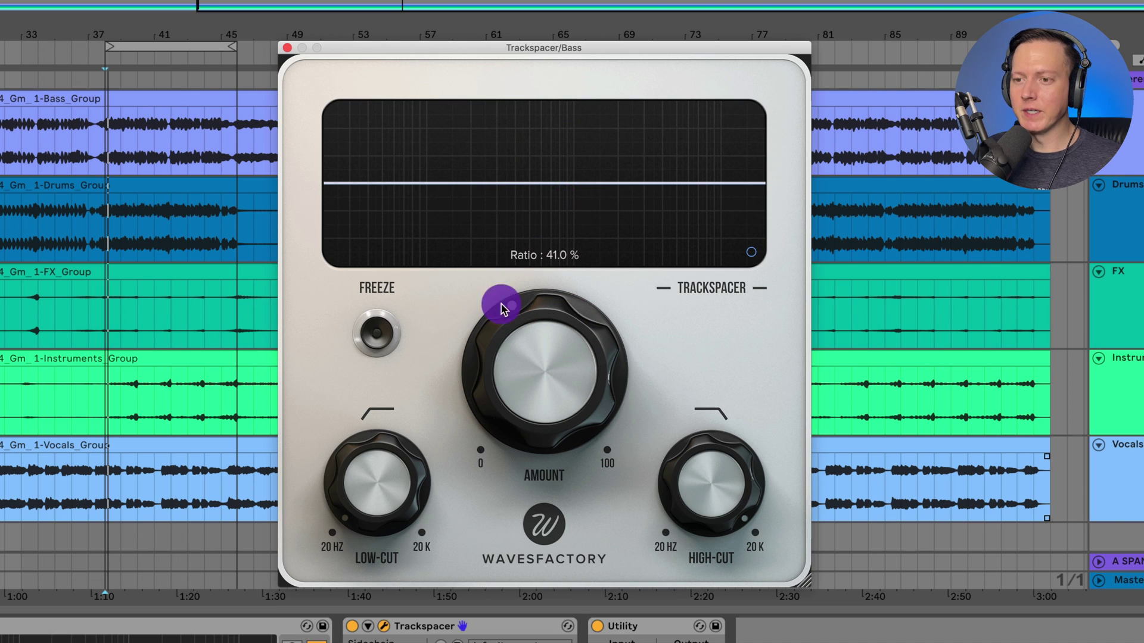
pyautogui.click(376, 333)
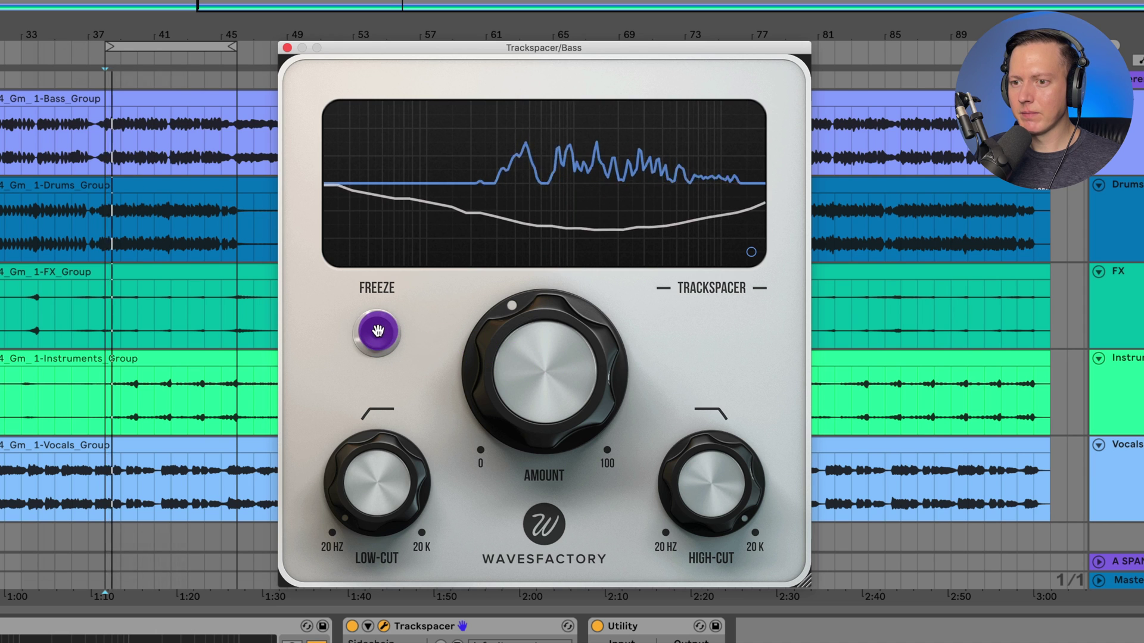
pyautogui.click(382, 328)
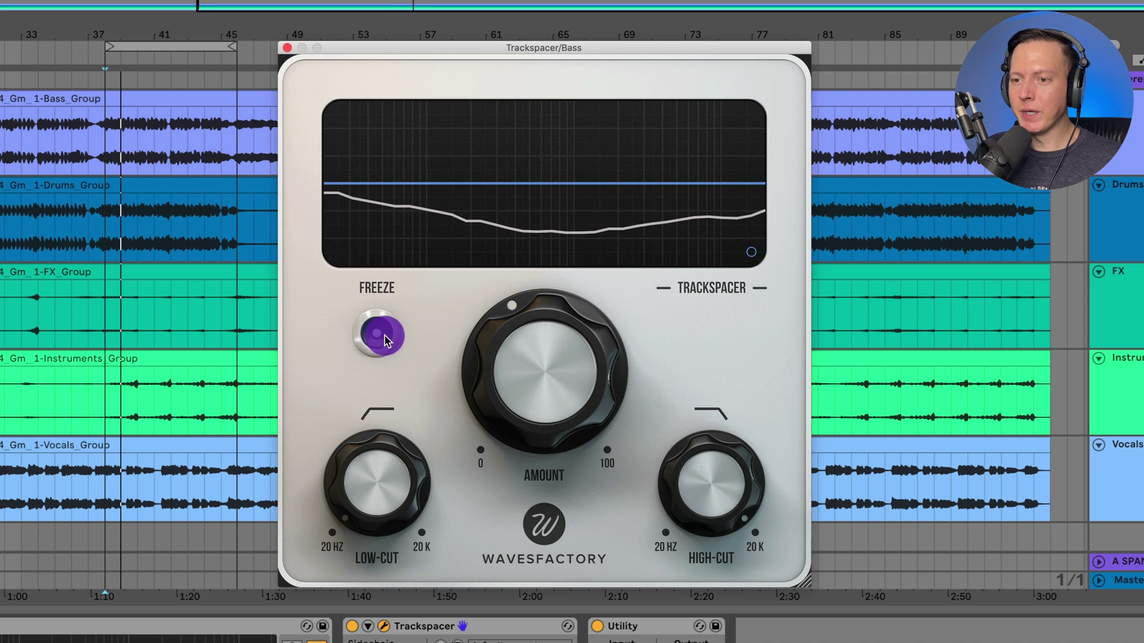
pyautogui.click(368, 215)
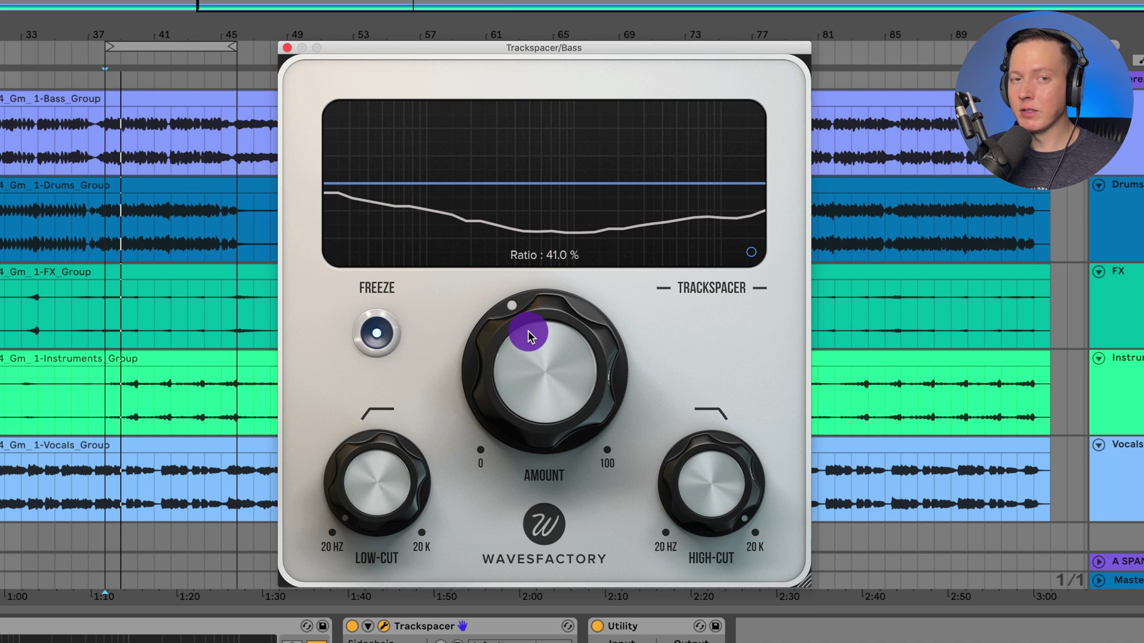
pyautogui.moveTo(532, 330); pyautogui.dragTo(510, 447)
pyautogui.click(384, 338)
pyautogui.click(483, 356)
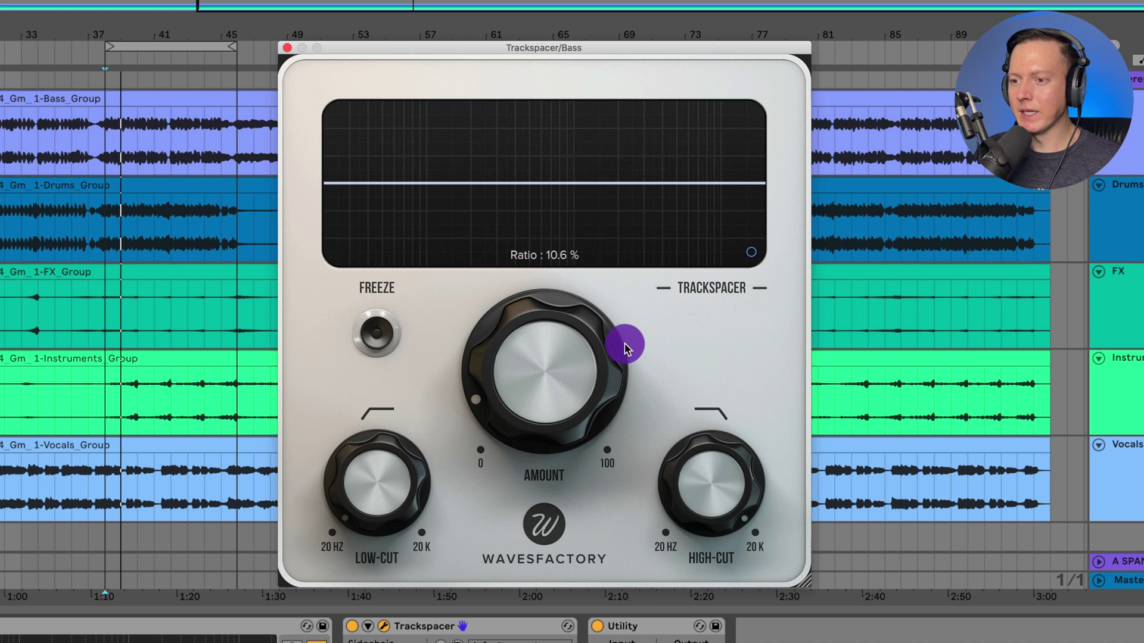
# Raise Low-cut to about 26 Hz, restart playback, nudge Amount to about 16%, and lower High-cut.
pyautogui.moveTo(548, 400); pyautogui.dragTo(557, 398)
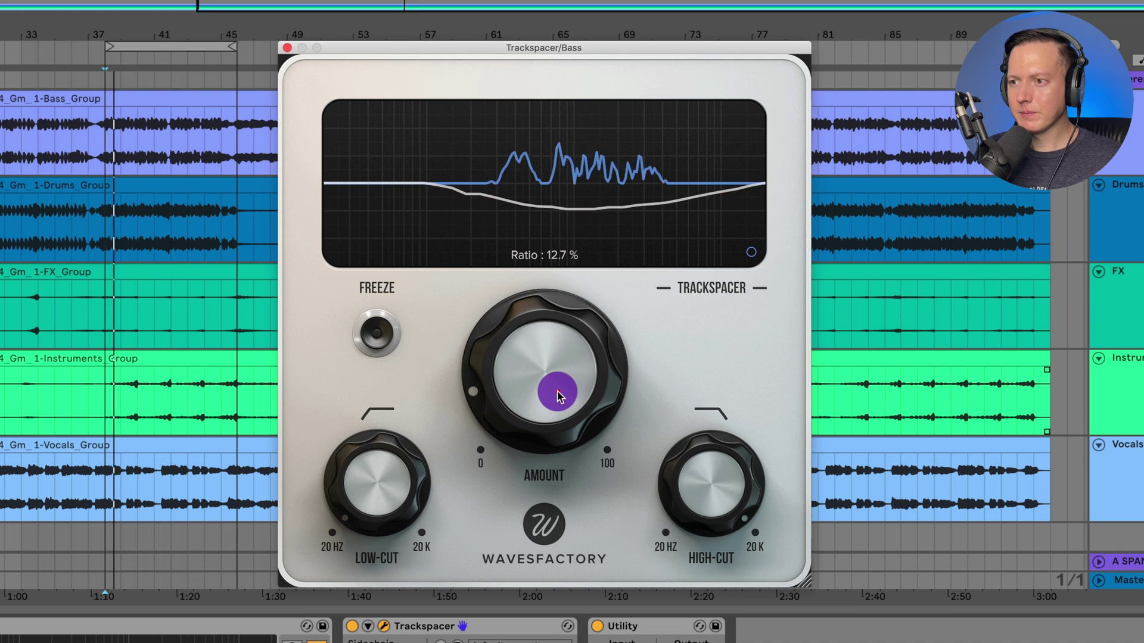
pyautogui.moveTo(396, 504); pyautogui.dragTo(402, 366)
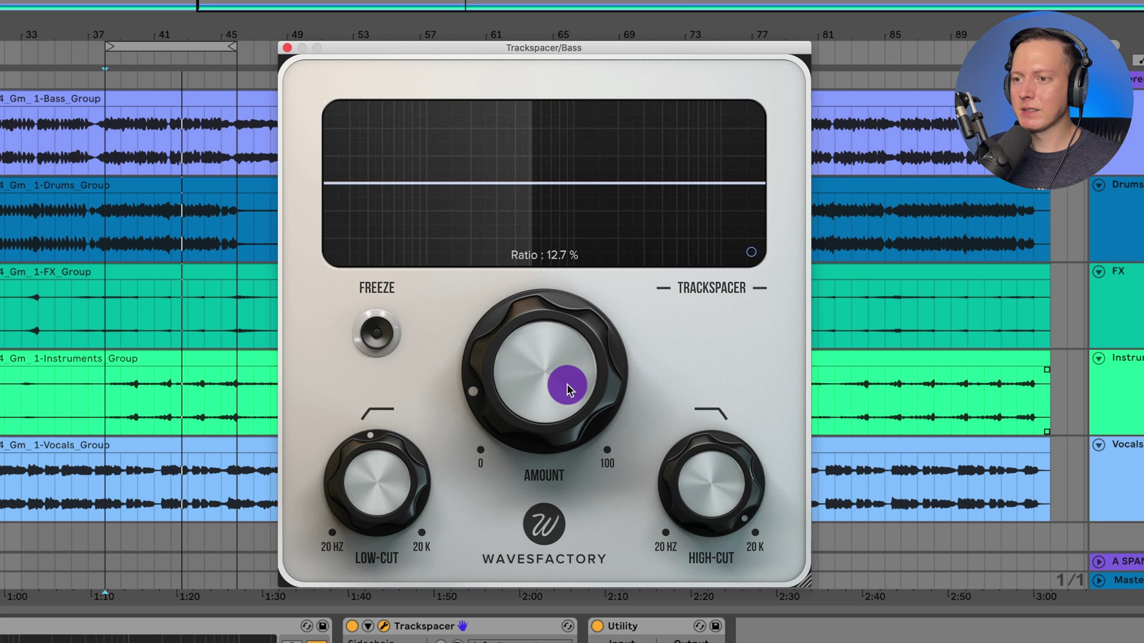
pyautogui.press('space')
pyautogui.moveTo(565, 389); pyautogui.dragTo(569, 384)
pyautogui.moveTo(723, 490); pyautogui.dragTo(721, 548)
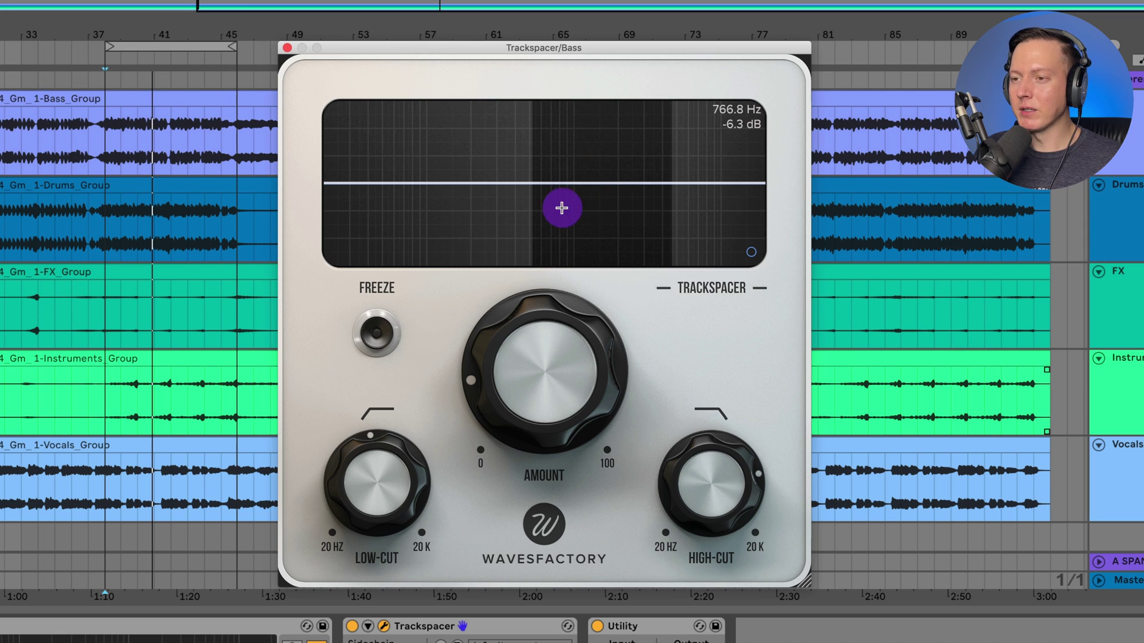
# Show the Advanced Panel and adjust Amount, High-cut and Low-cut.
pyautogui.click(754, 258)
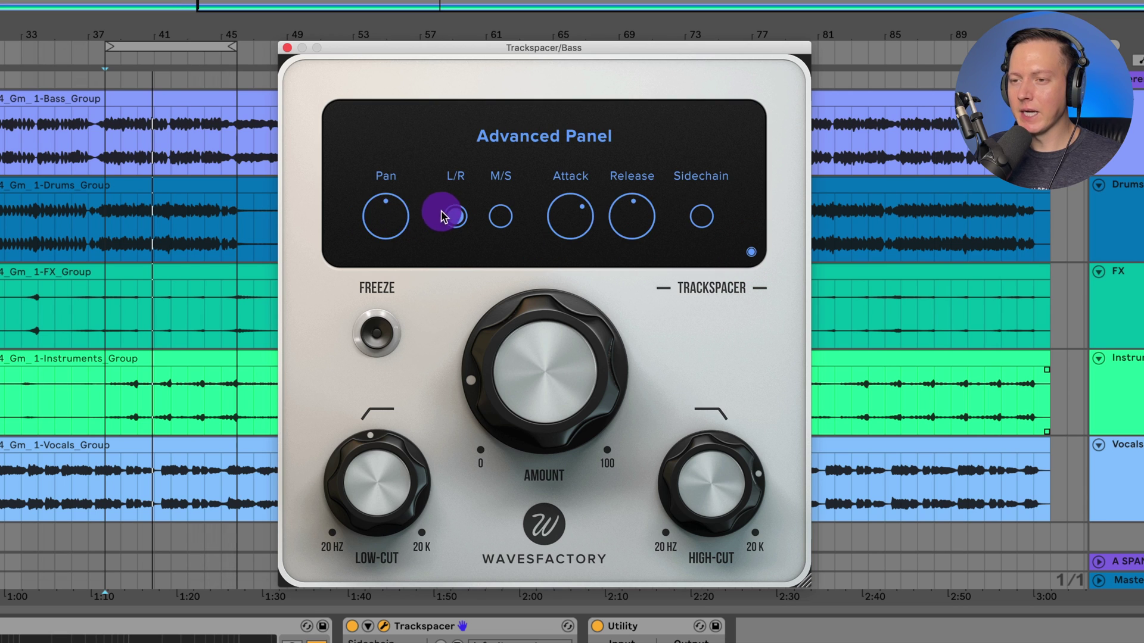
pyautogui.moveTo(390, 218); pyautogui.dragTo(449, 428)
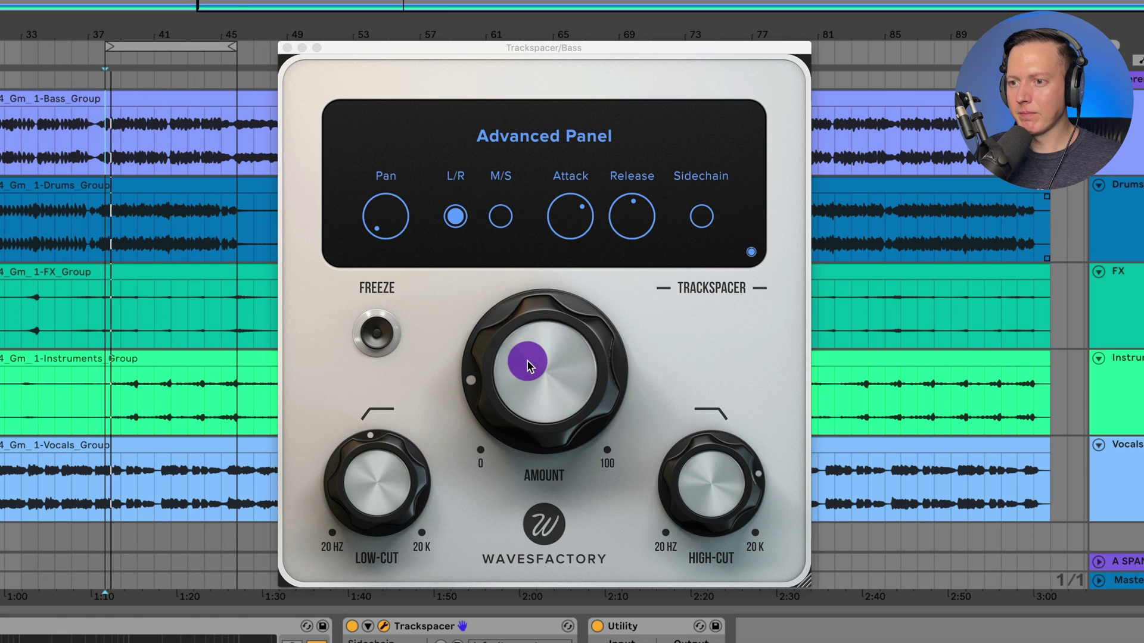
pyautogui.moveTo(524, 363); pyautogui.dragTo(572, 311)
pyautogui.moveTo(727, 495); pyautogui.dragTo(766, 355)
pyautogui.moveTo(418, 482); pyautogui.dragTo(365, 641)
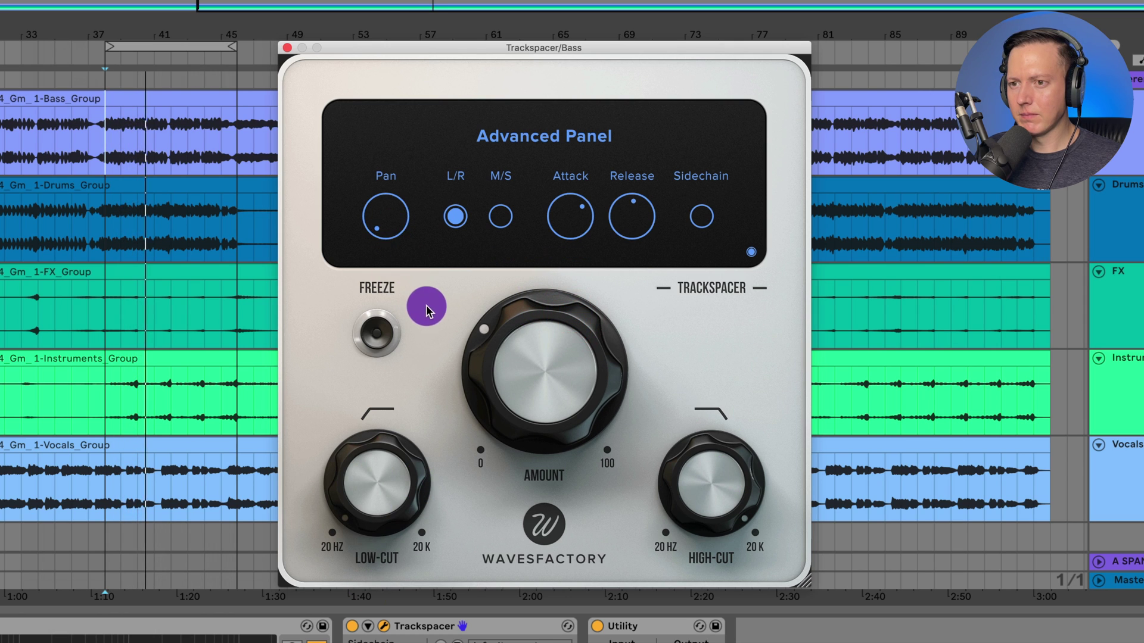
# Set the Pan knob fully to Mid in M/S mode and raise Amount to about 52%.
pyautogui.moveTo(402, 232)
pyautogui.moveTo(402, 232); pyautogui.dragTo(396, 184)
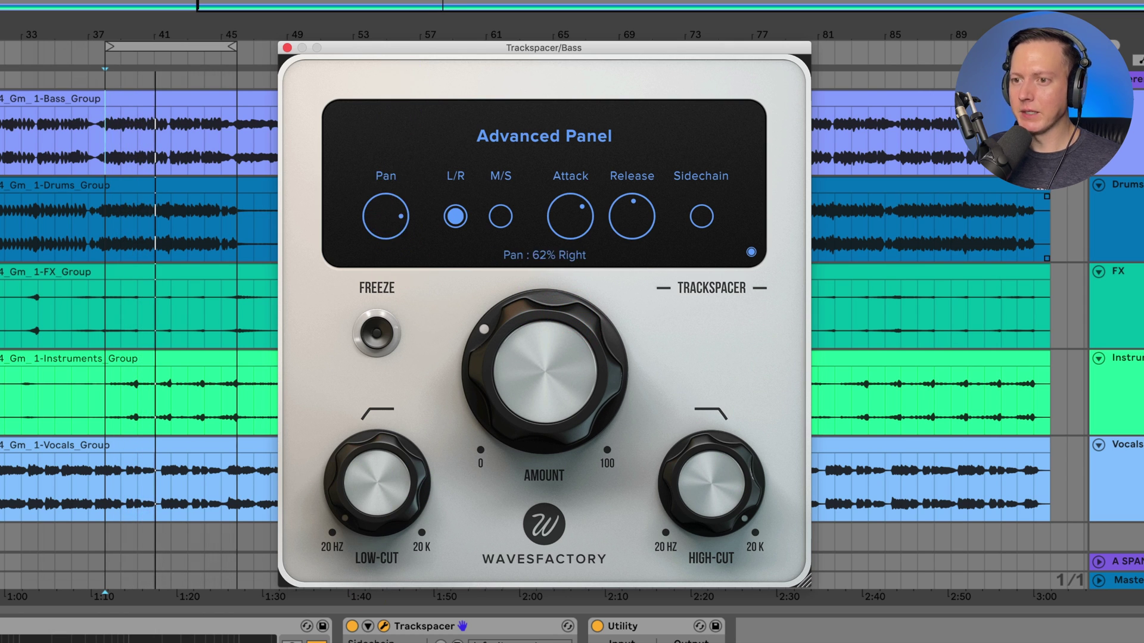
pyautogui.moveTo(383, 249); pyautogui.dragTo(387, 133)
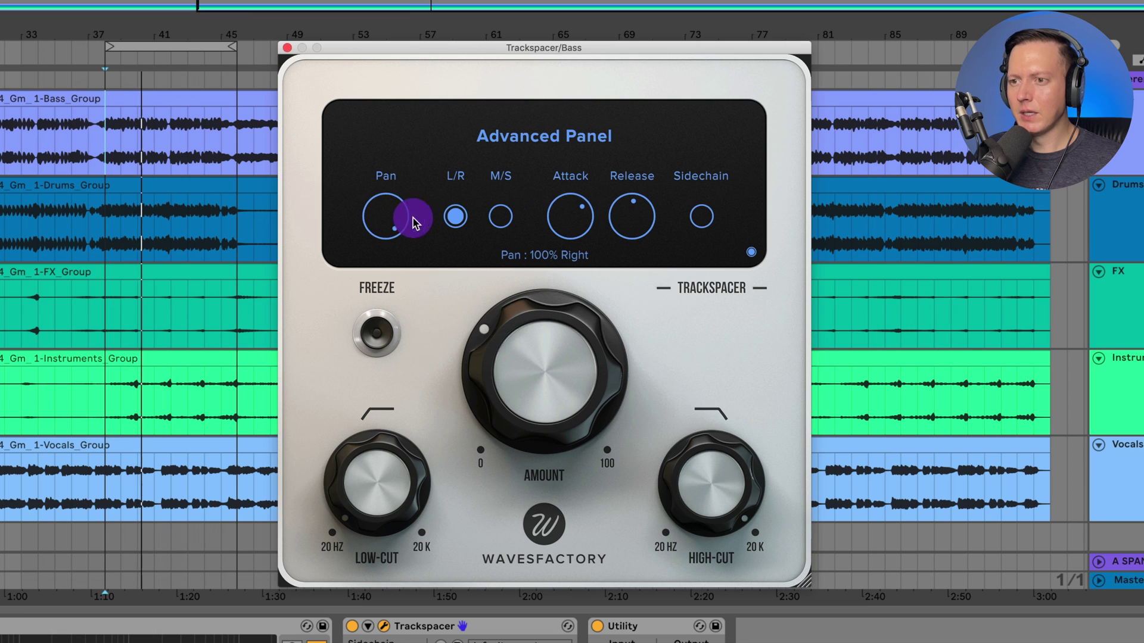
pyautogui.moveTo(364, 214); pyautogui.dragTo(385, 215)
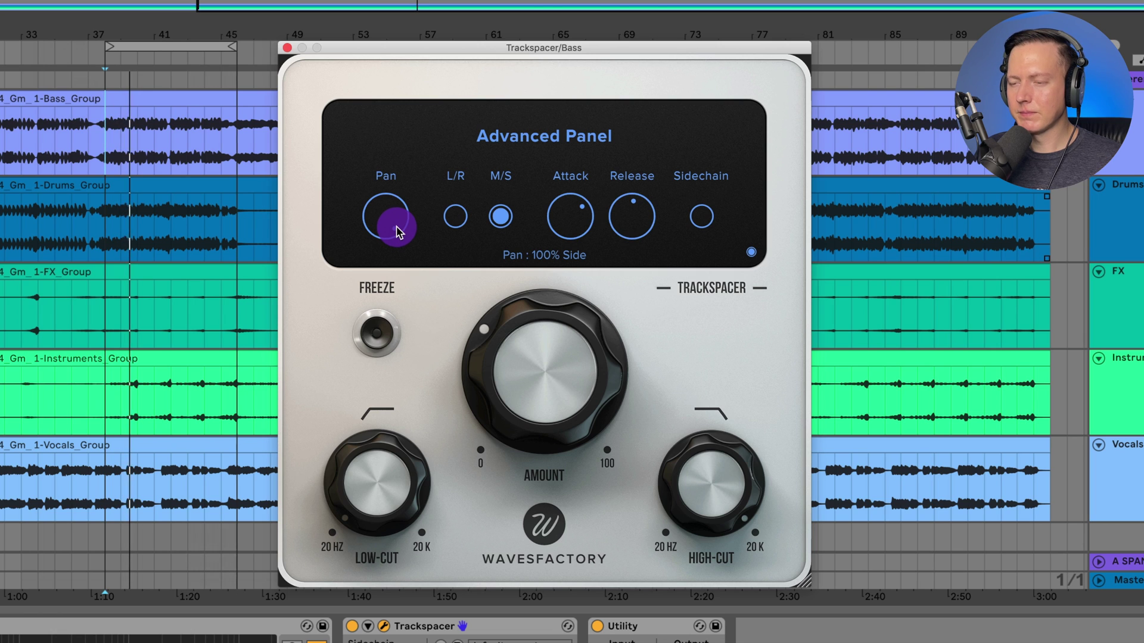
pyautogui.moveTo(397, 231); pyautogui.dragTo(464, 575)
pyautogui.click(465, 322)
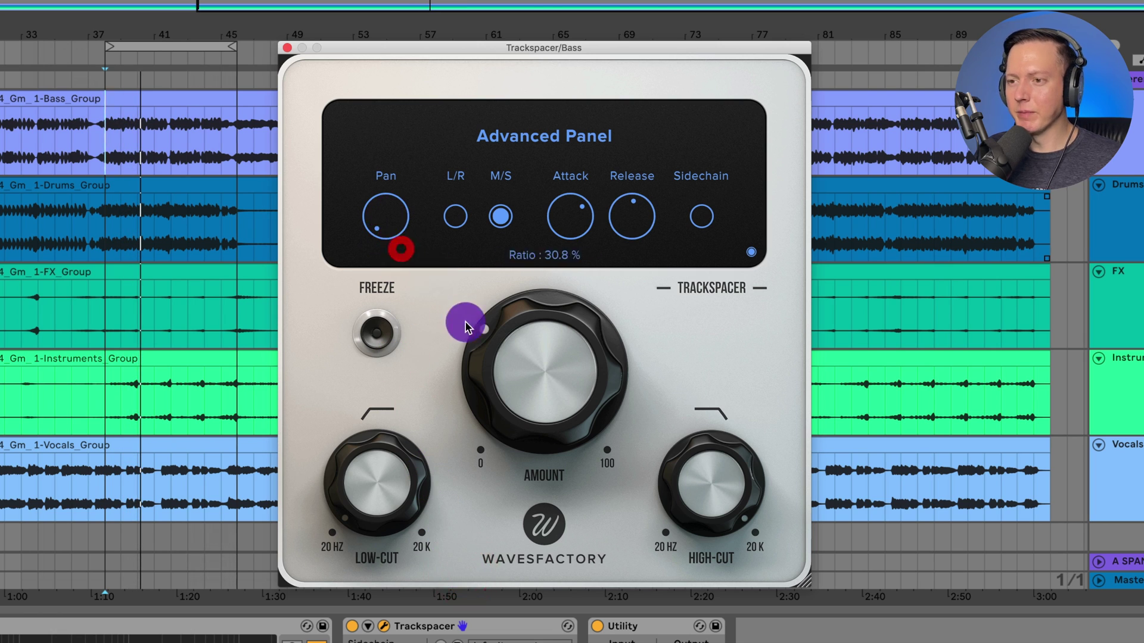
pyautogui.moveTo(465, 325); pyautogui.dragTo(554, 248)
pyautogui.click(561, 219)
# Shorten the Attack, set Release to about 26 ms, and enable the Sidechain option.
pyautogui.moveTo(574, 296); pyautogui.dragTo(589, 348)
pyautogui.moveTo(613, 233)
pyautogui.mouseDown()
pyautogui.moveTo(636, 229)
pyautogui.moveTo(633, 208)
pyautogui.mouseUp()
pyautogui.click(710, 222)
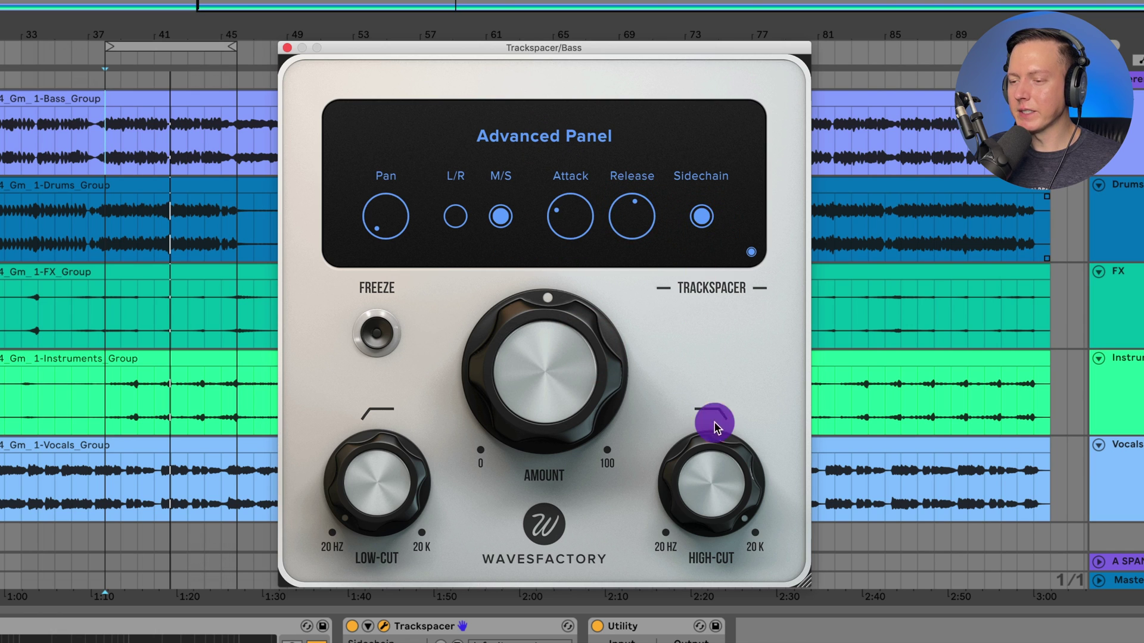
pyautogui.click(717, 454)
pyautogui.click(710, 221)
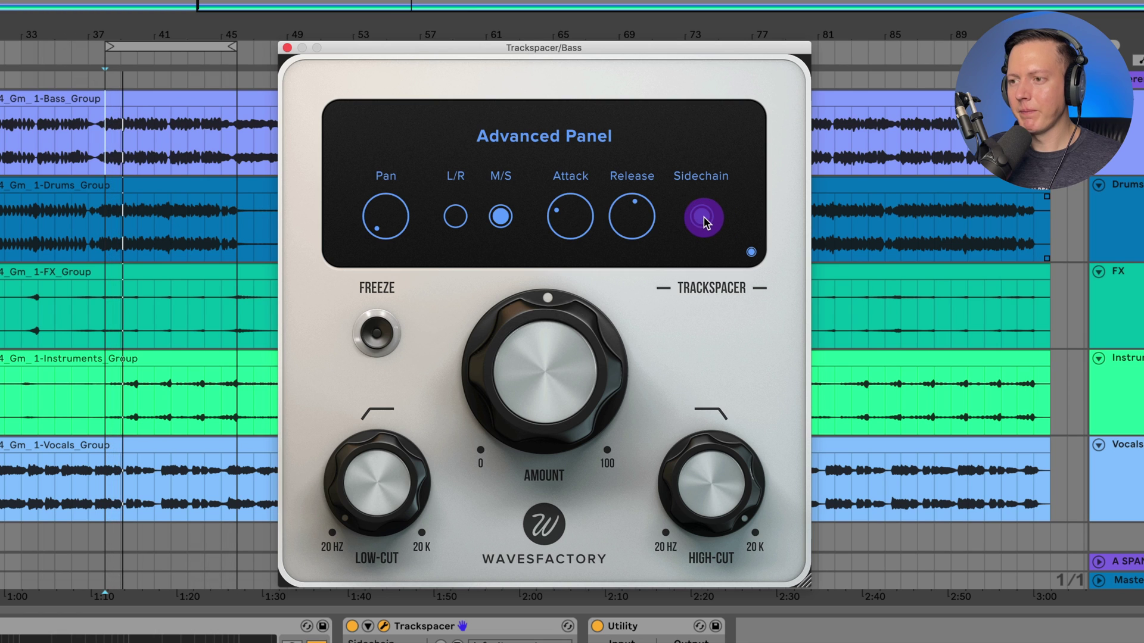
# Pull High-cut down to about 1.1 kHz and raise Low-cut to about 30 Hz.
pyautogui.moveTo(727, 510)
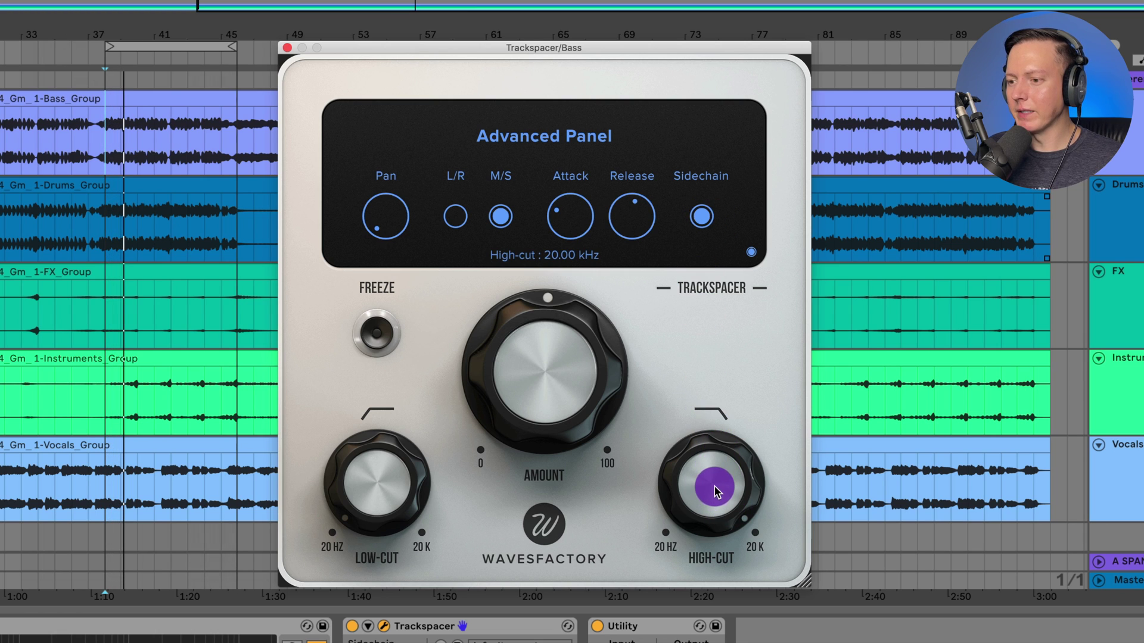
pyautogui.moveTo(717, 489); pyautogui.dragTo(742, 611)
pyautogui.moveTo(393, 512)
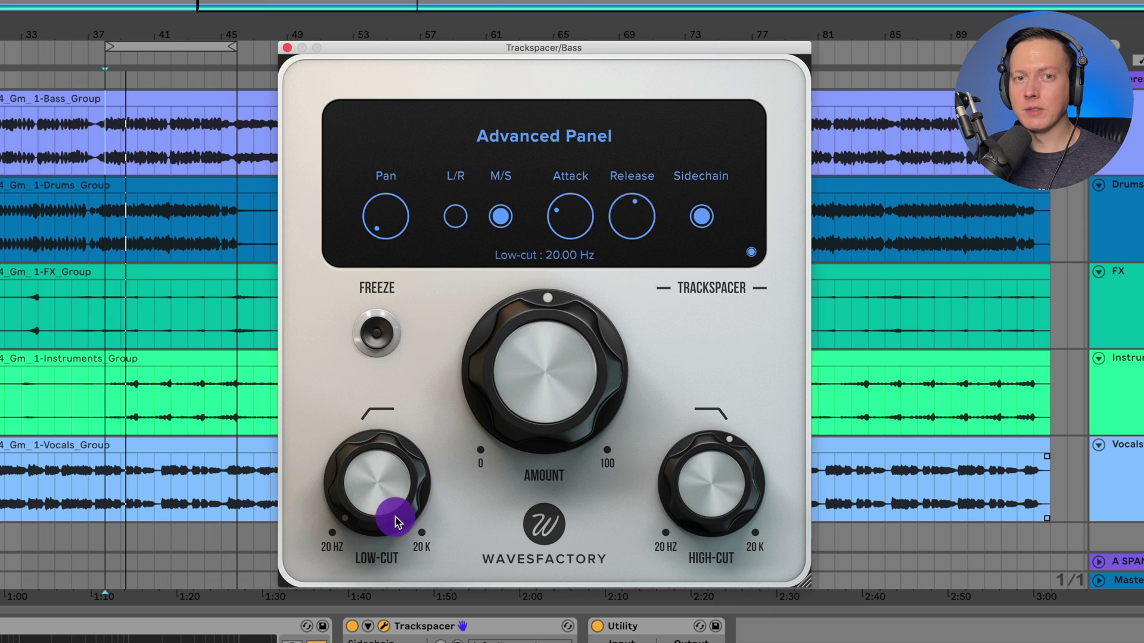
pyautogui.moveTo(399, 520)
pyautogui.mouseDown()
pyautogui.moveTo(391, 409)
pyautogui.moveTo(409, 532)
pyautogui.mouseUp()
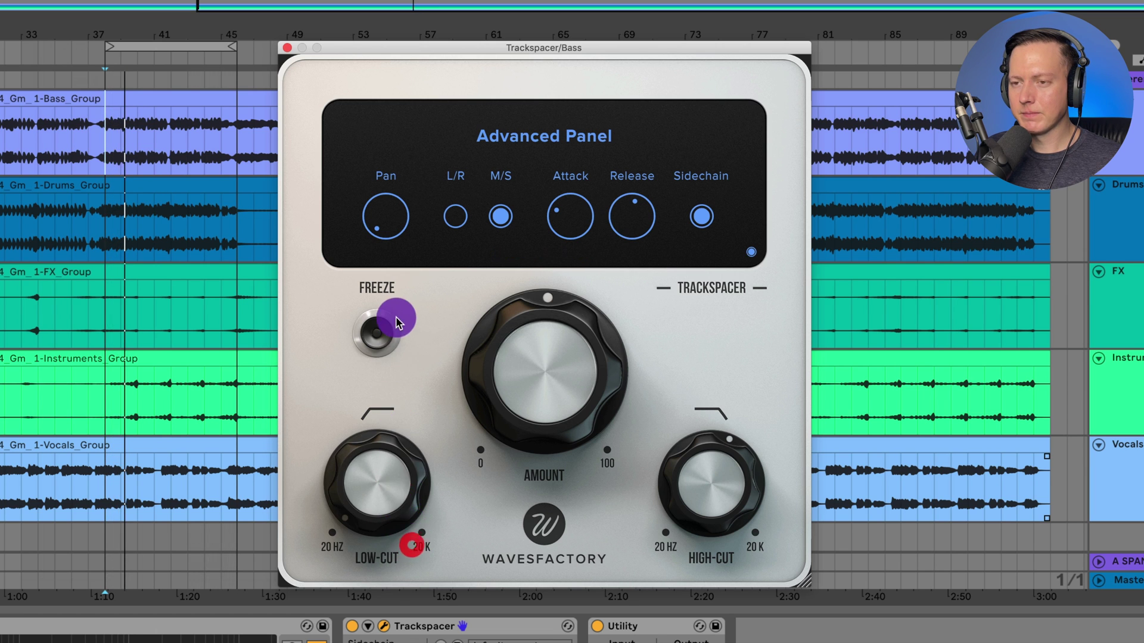
# Switch the Bass Trackspacer's sidechain source to Drums and reopen its Advanced Panel.
pyautogui.click(383, 626)
pyautogui.click(385, 577)
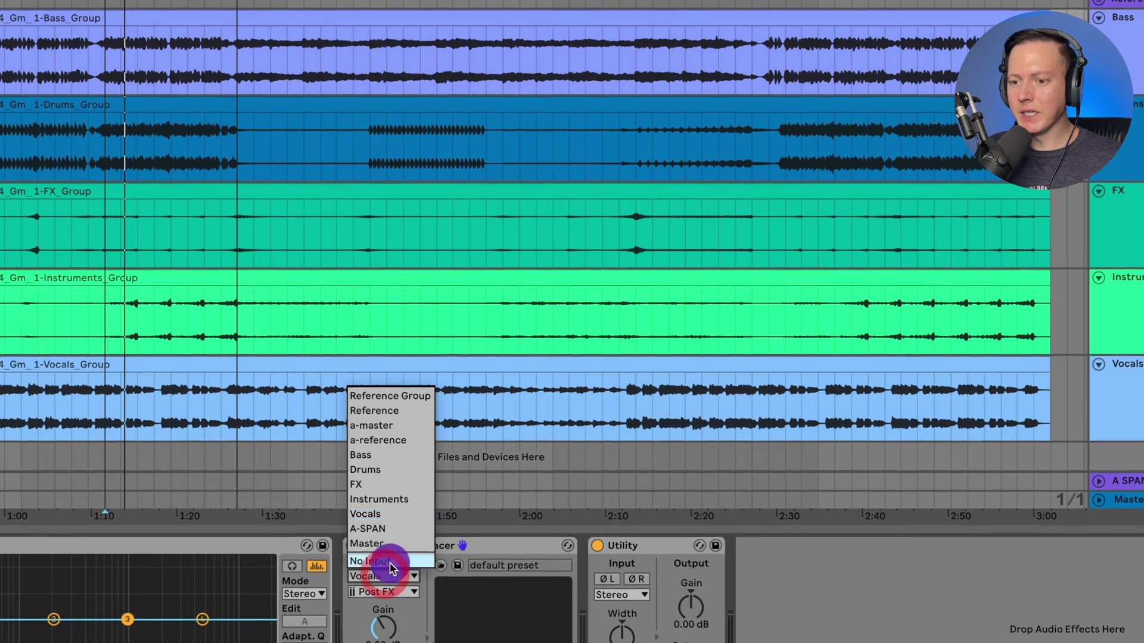
pyautogui.click(388, 470)
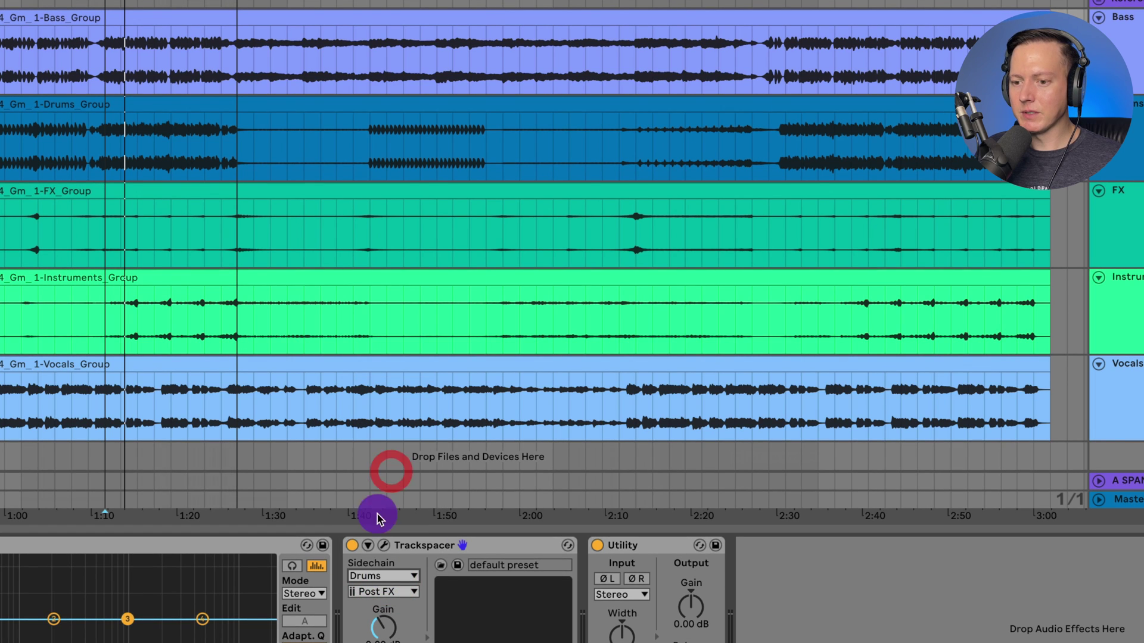
pyautogui.click(385, 545)
pyautogui.click(762, 257)
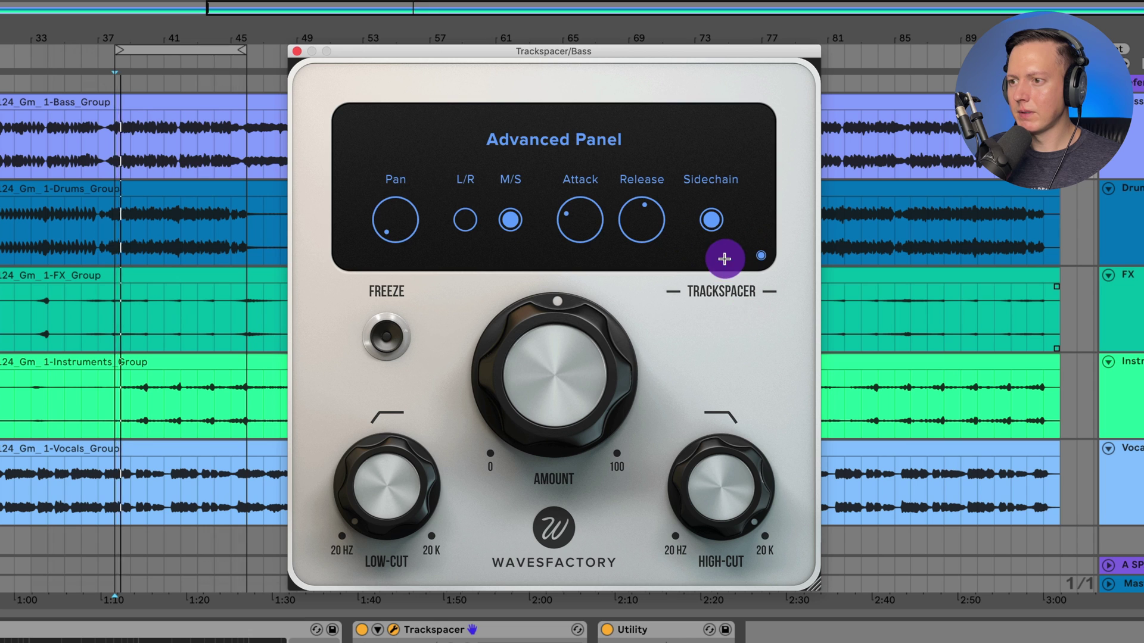
# Pull High-cut down to about 196 Hz and centre the Pan.
pyautogui.moveTo(727, 444)
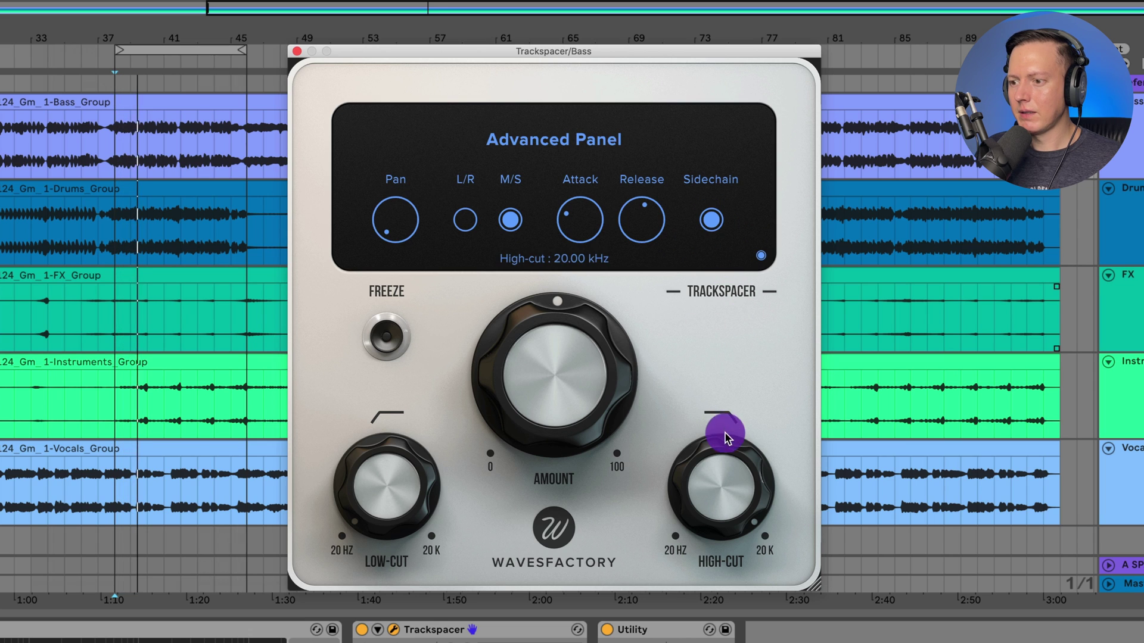
pyautogui.moveTo(728, 468); pyautogui.dragTo(762, 642)
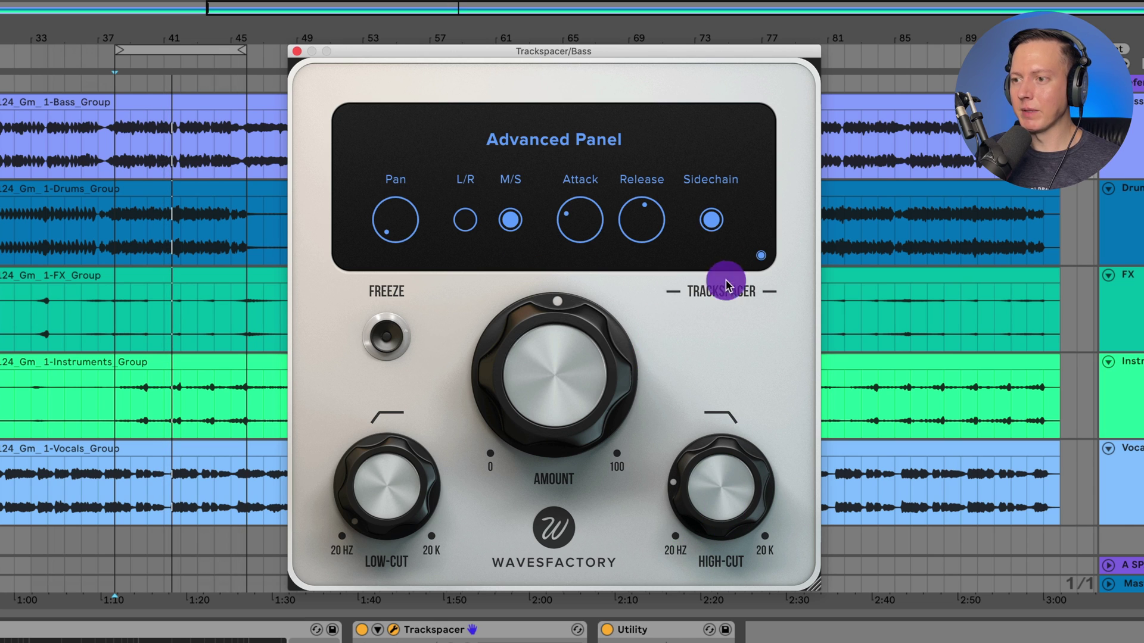
pyautogui.moveTo(409, 226)
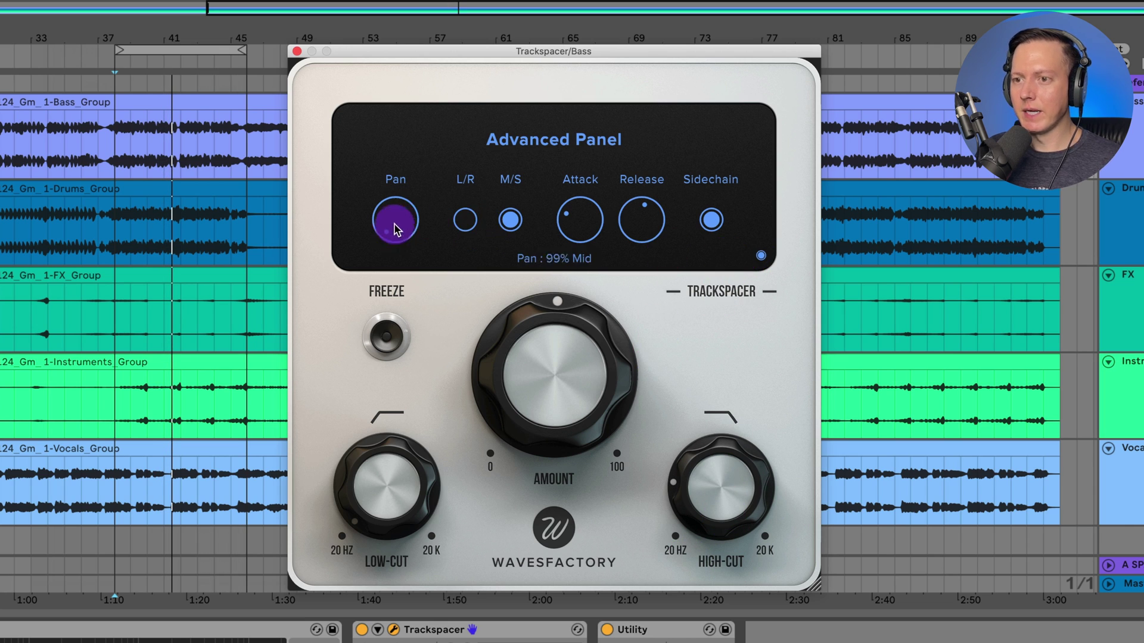
pyautogui.moveTo(395, 221); pyautogui.dragTo(392, 127)
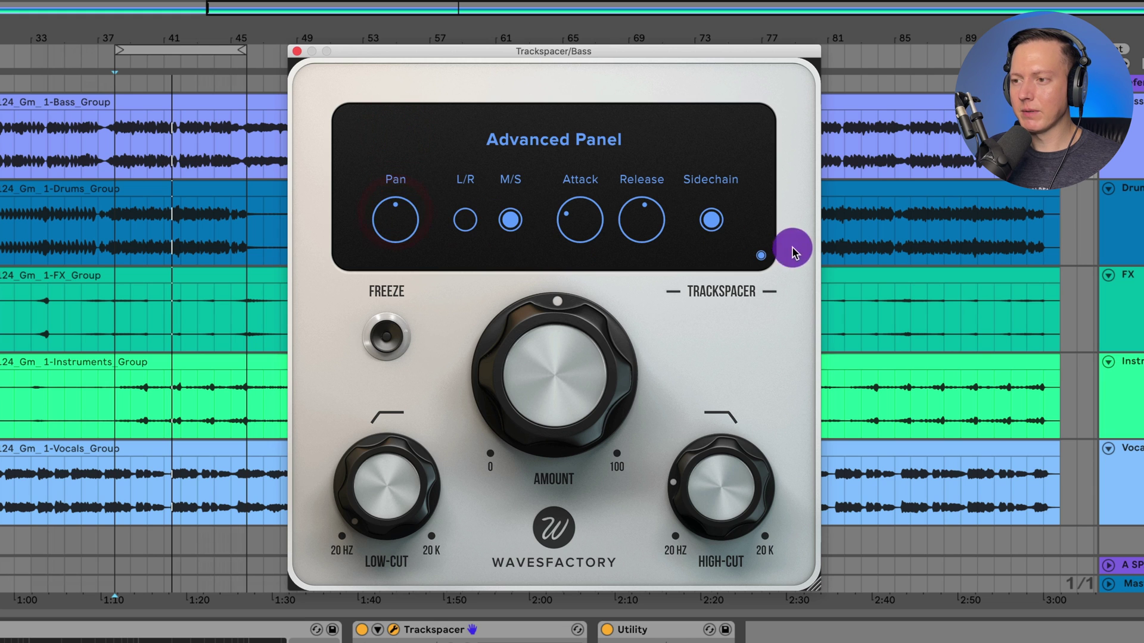
# Start playback, raise Amount to about 56%, and set High-cut to about 82 Hz.
pyautogui.click(758, 257)
pyautogui.press('space')
pyautogui.moveTo(582, 379); pyautogui.dragTo(586, 357)
pyautogui.moveTo(725, 515); pyautogui.dragTo(669, 449)
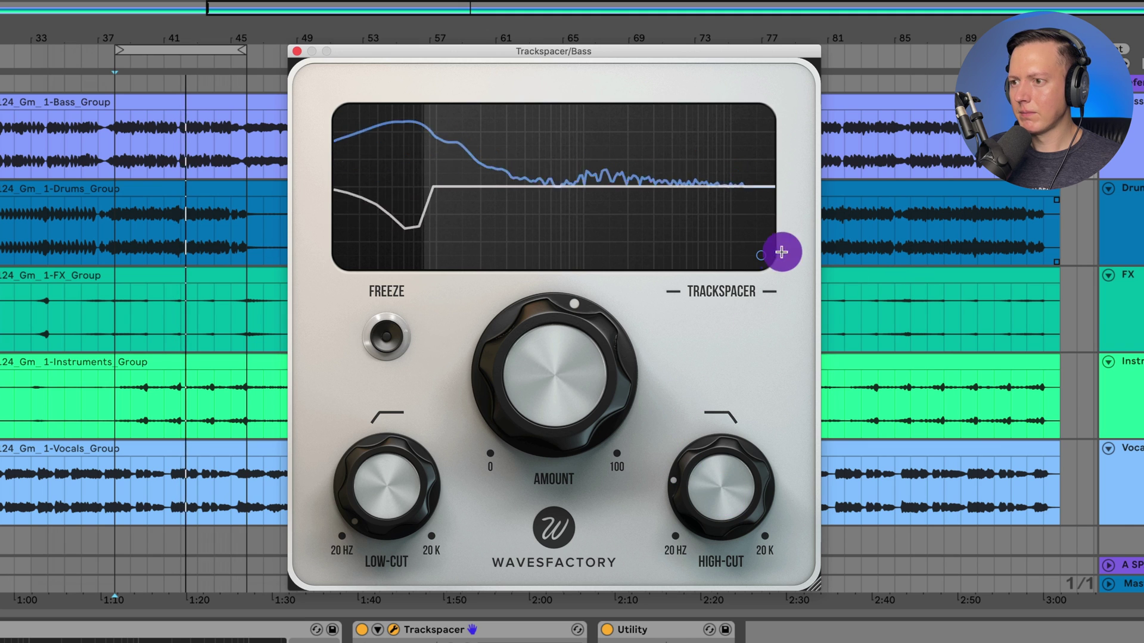
# Turn the Sidechain option off and lower Amount to about 36%.
pyautogui.click(760, 255)
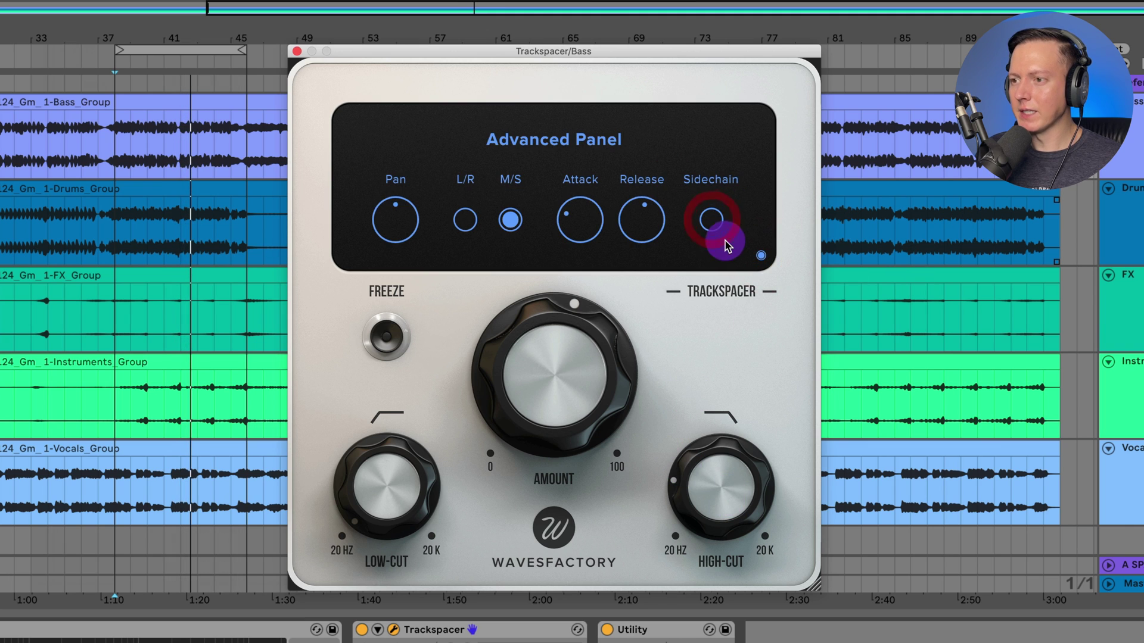
pyautogui.click(761, 257)
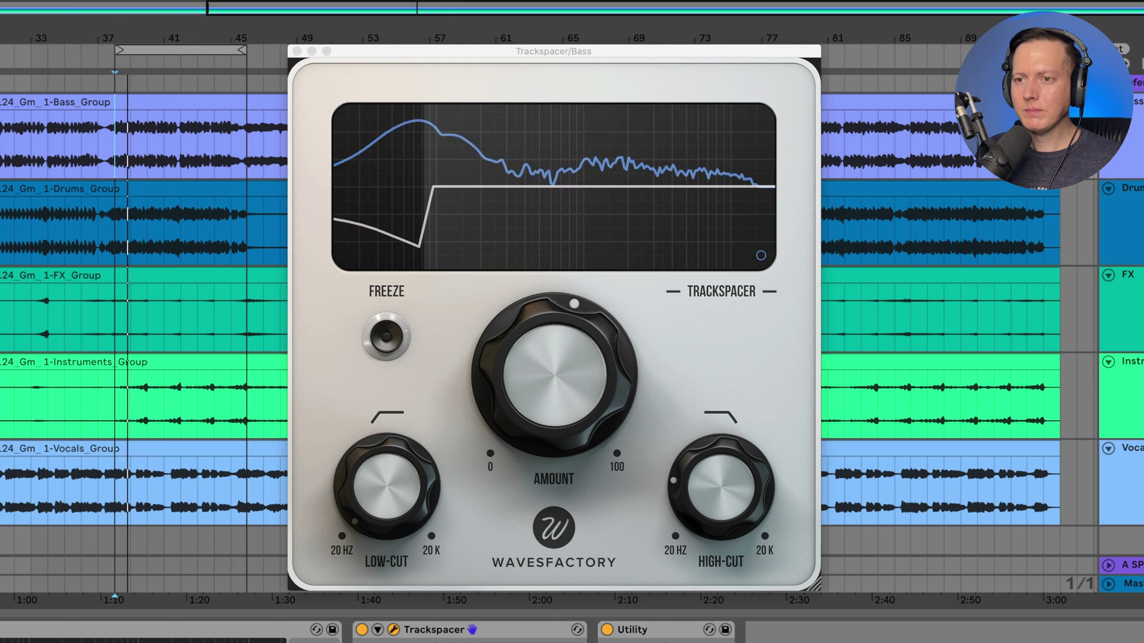
pyautogui.moveTo(511, 327); pyautogui.dragTo(571, 486)
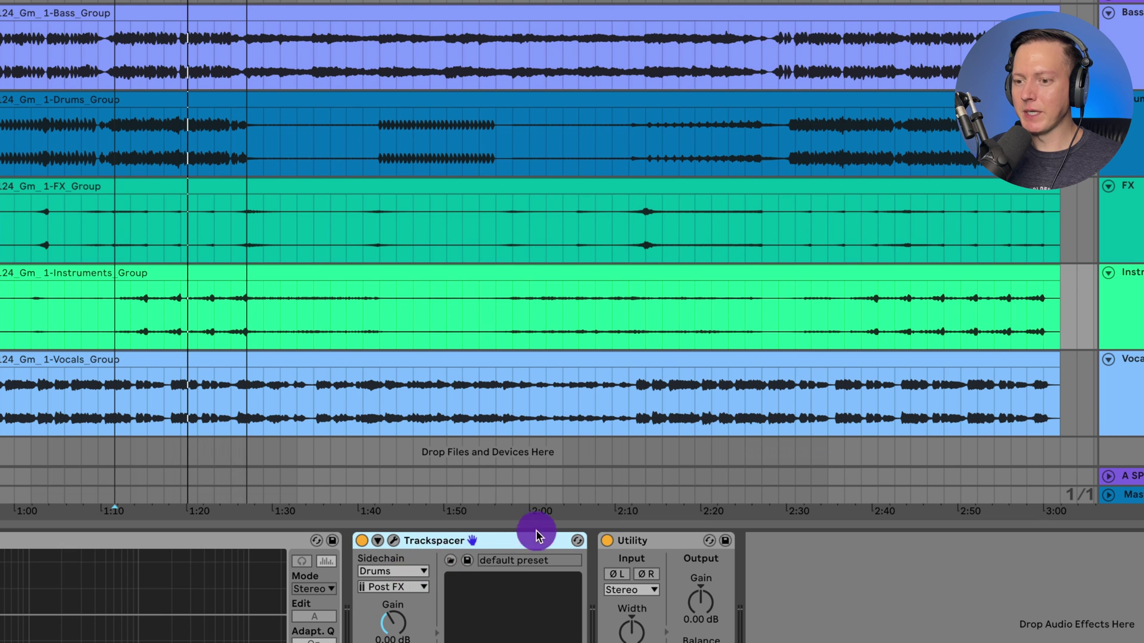
# Sidechain the Instruments Trackspacer to Vocals, with high-cut at 20 kHz and low-cut about 395 Hz.
pyautogui.click(414, 571)
pyautogui.click(408, 509)
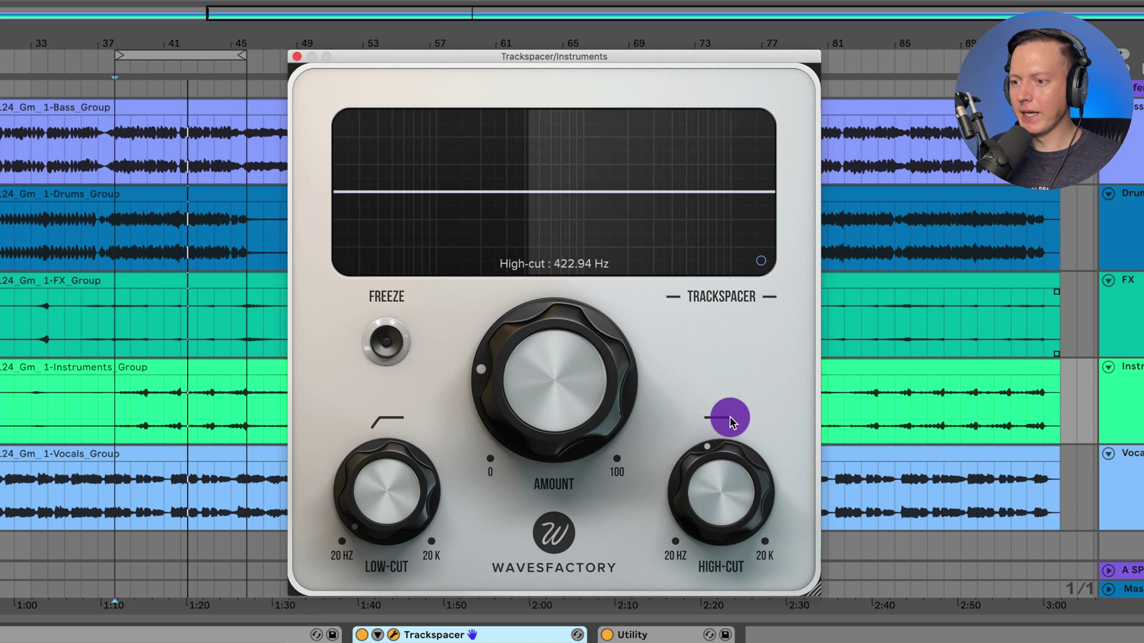
pyautogui.moveTo(728, 416); pyautogui.dragTo(764, 236)
pyautogui.moveTo(383, 466); pyautogui.dragTo(417, 351)
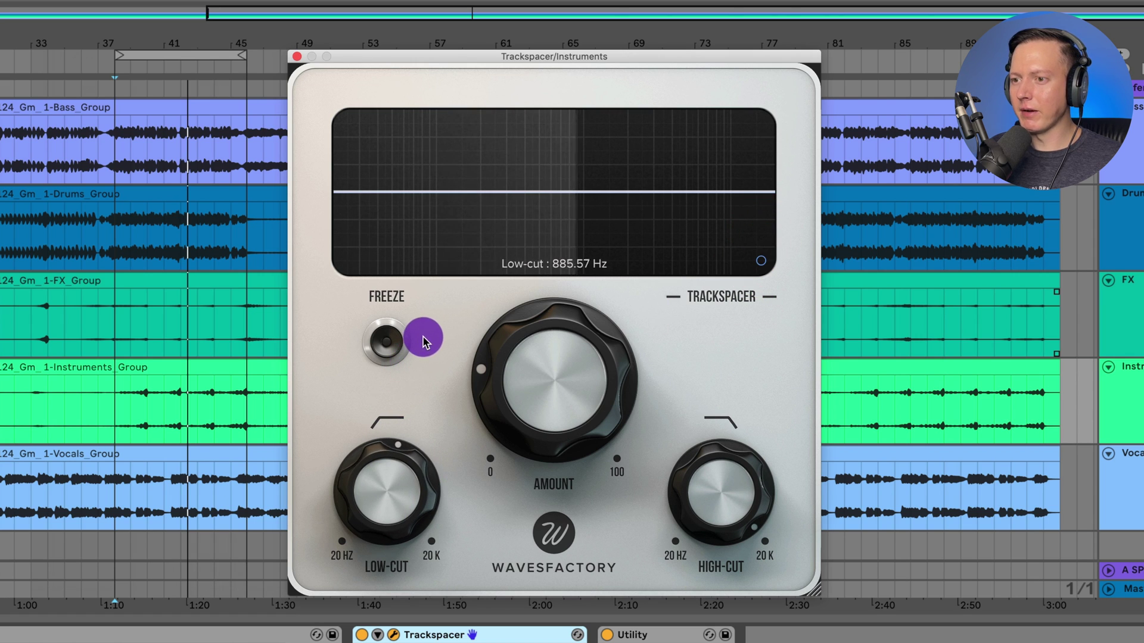
# Play from the loop start and raise the Trackspacer Amount to about 43%.
pyautogui.click(770, 367)
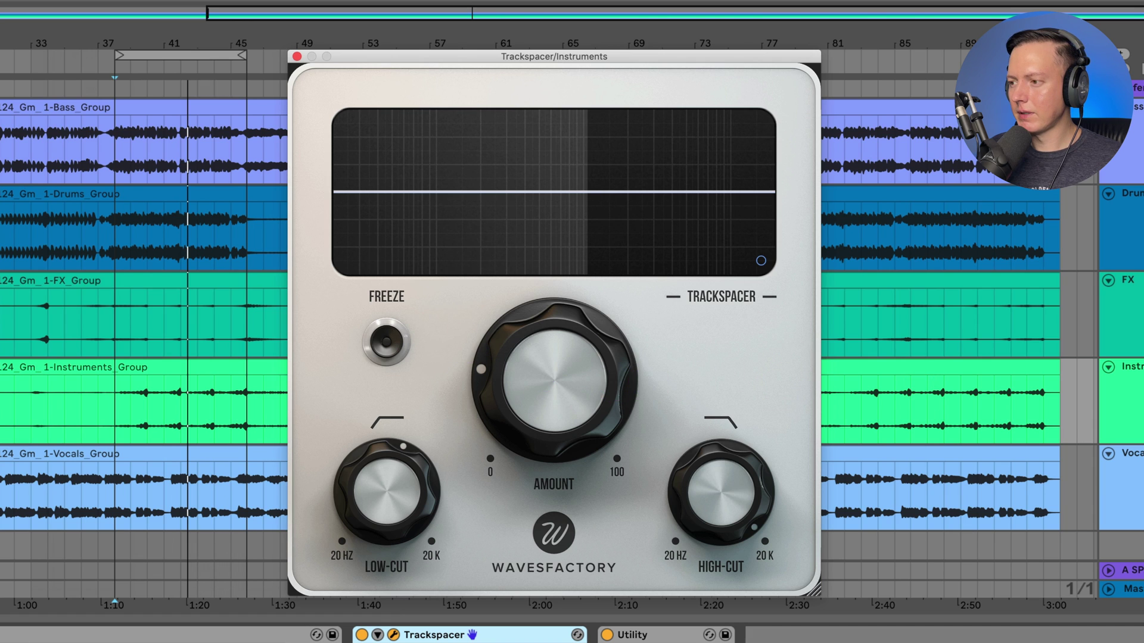
pyautogui.press('space')
pyautogui.click(1034, 376)
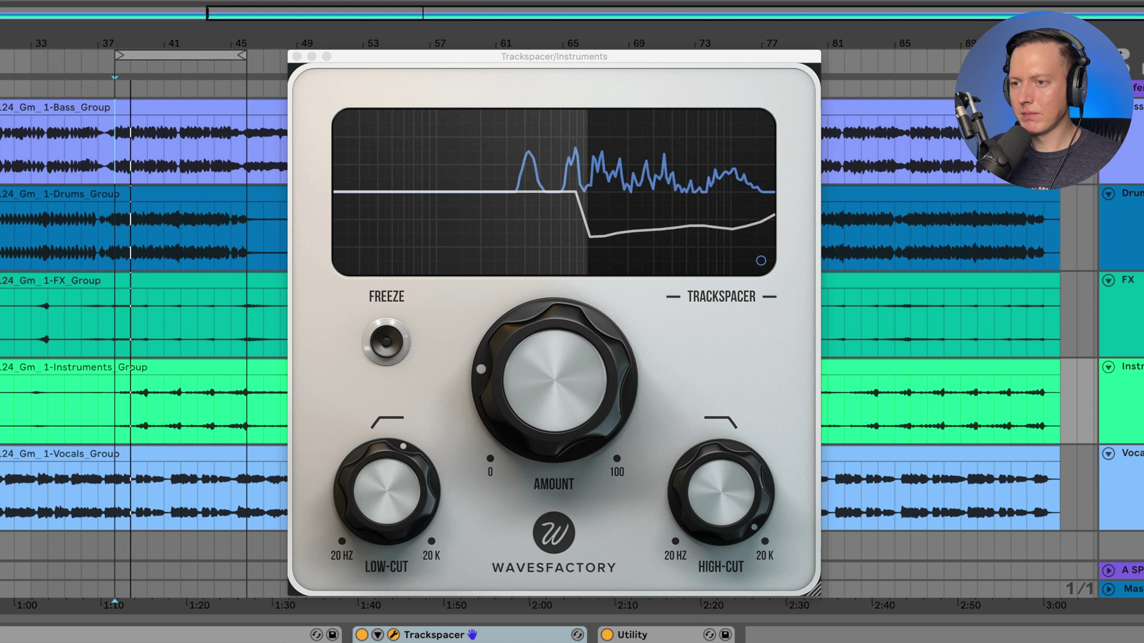
pyautogui.moveTo(523, 395); pyautogui.dragTo(551, 335)
pyautogui.click(920, 391)
pyautogui.moveTo(564, 378); pyautogui.dragTo(576, 342)
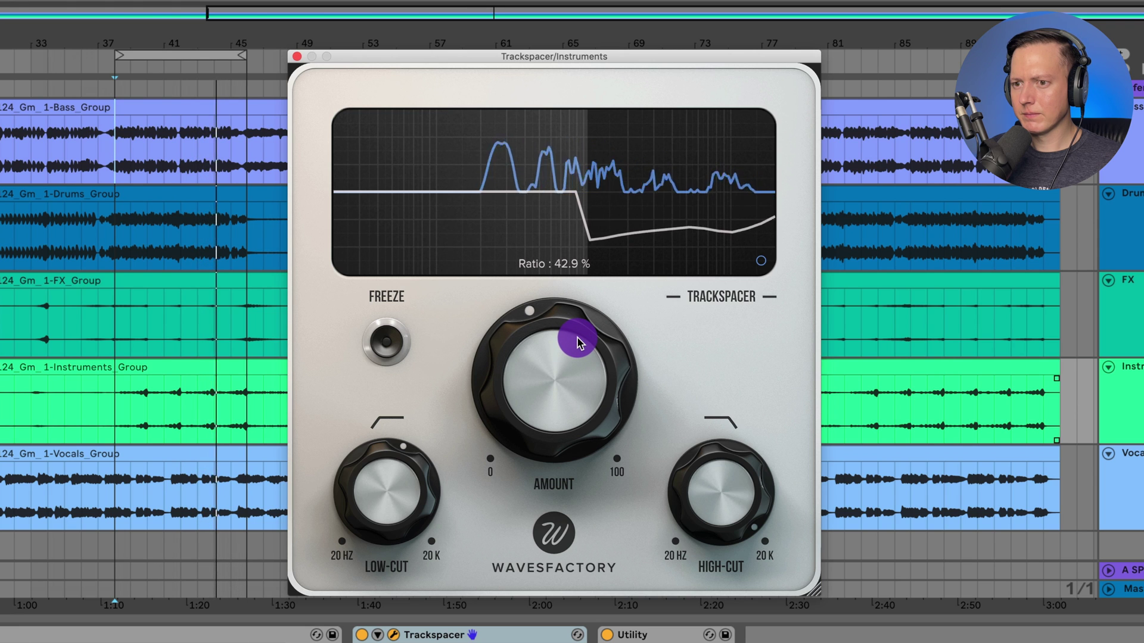
pyautogui.moveTo(577, 342); pyautogui.dragTo(638, 440)
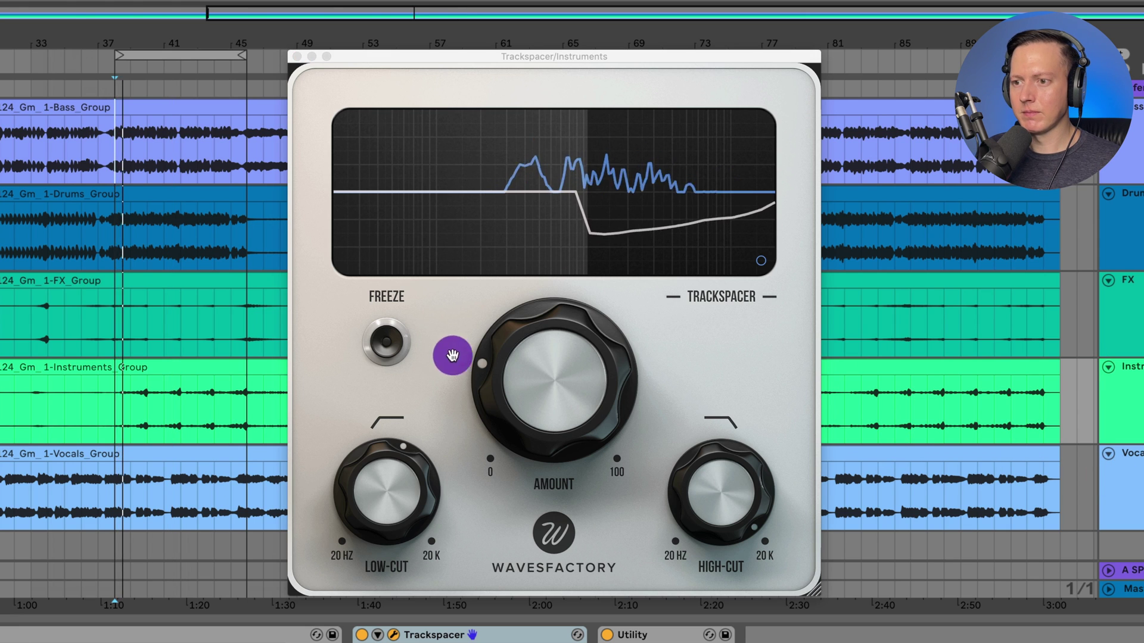
# Drop Amount to about 17%, set the pan to about 66% Mid, then raise Amount to about 25%.
pyautogui.moveTo(515, 387); pyautogui.dragTo(530, 412)
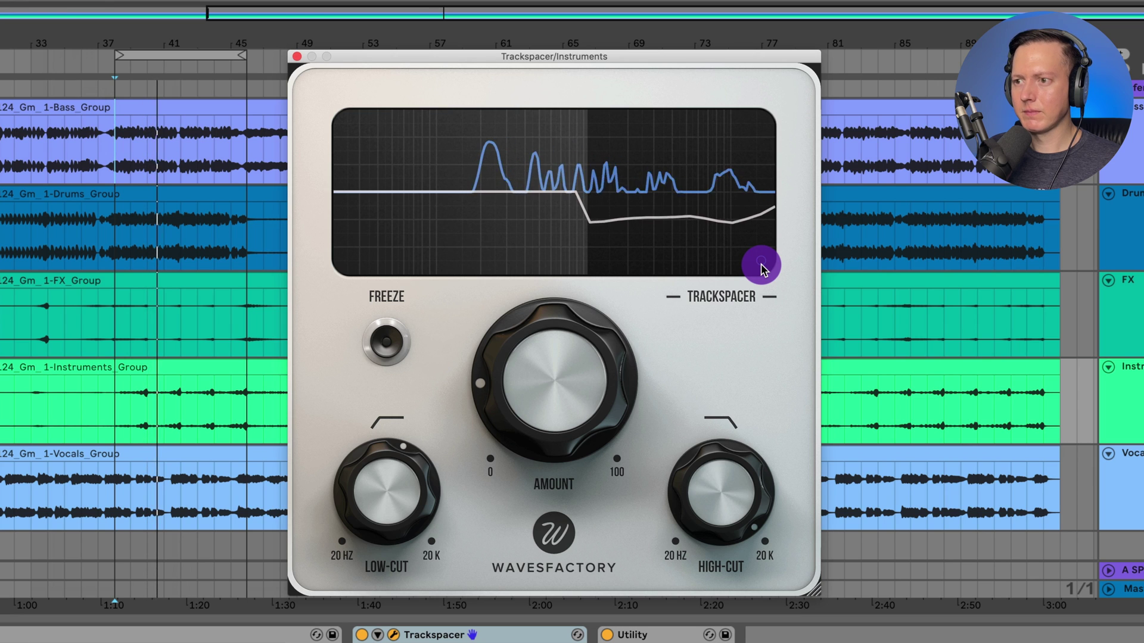
pyautogui.click(761, 265)
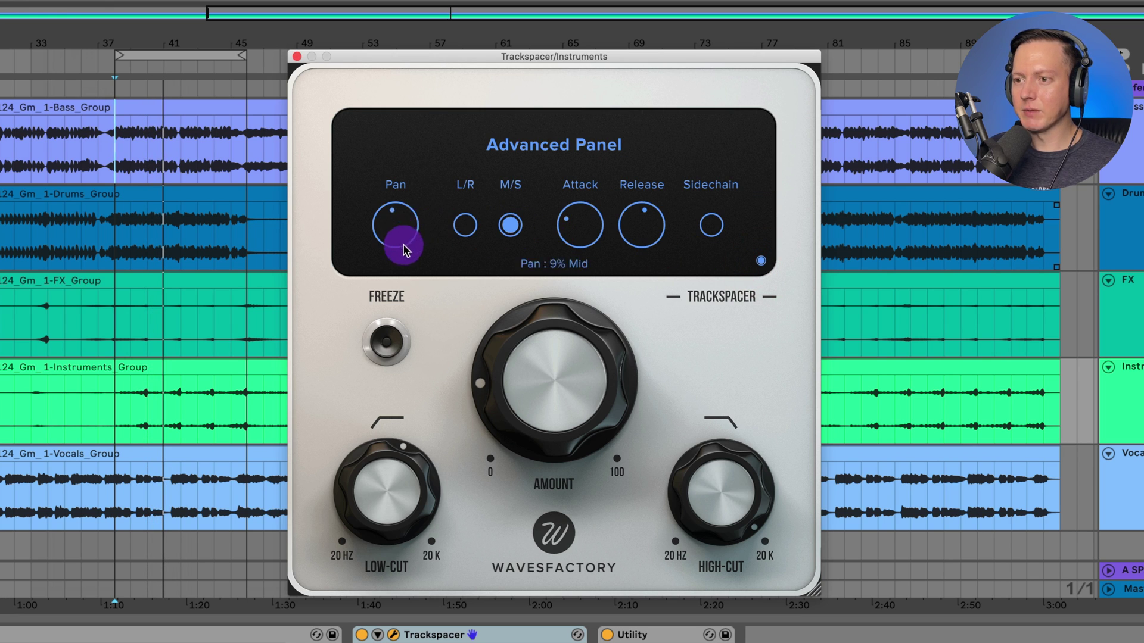
pyautogui.moveTo(402, 250); pyautogui.dragTo(485, 452)
pyautogui.moveTo(369, 247); pyautogui.dragTo(412, 184)
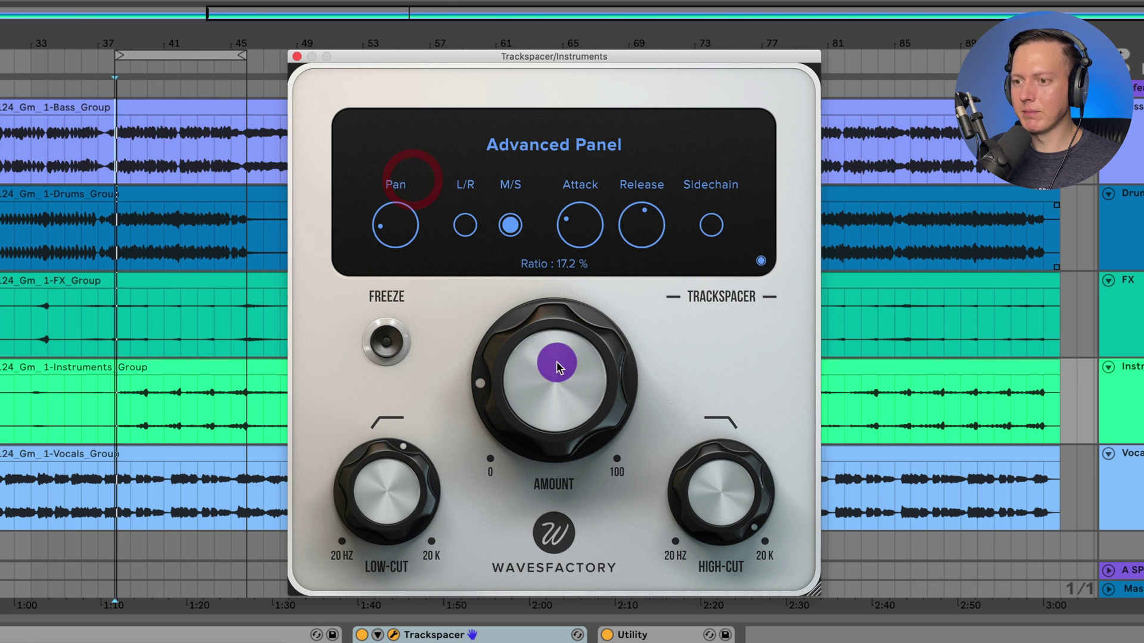
pyautogui.click(761, 262)
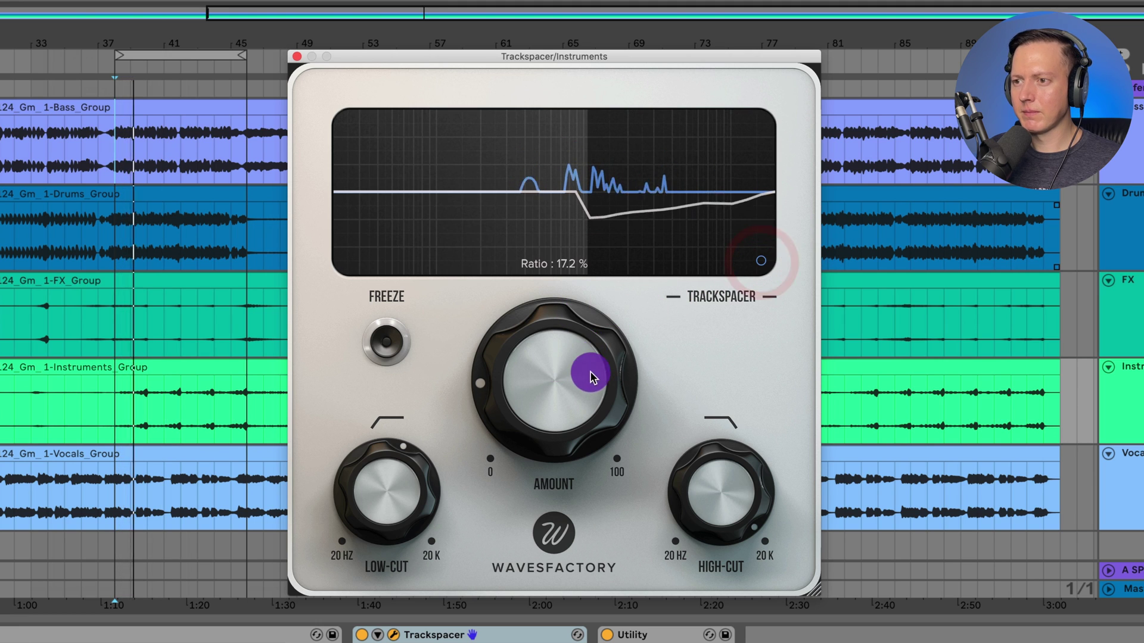
pyautogui.moveTo(593, 375); pyautogui.dragTo(619, 335)
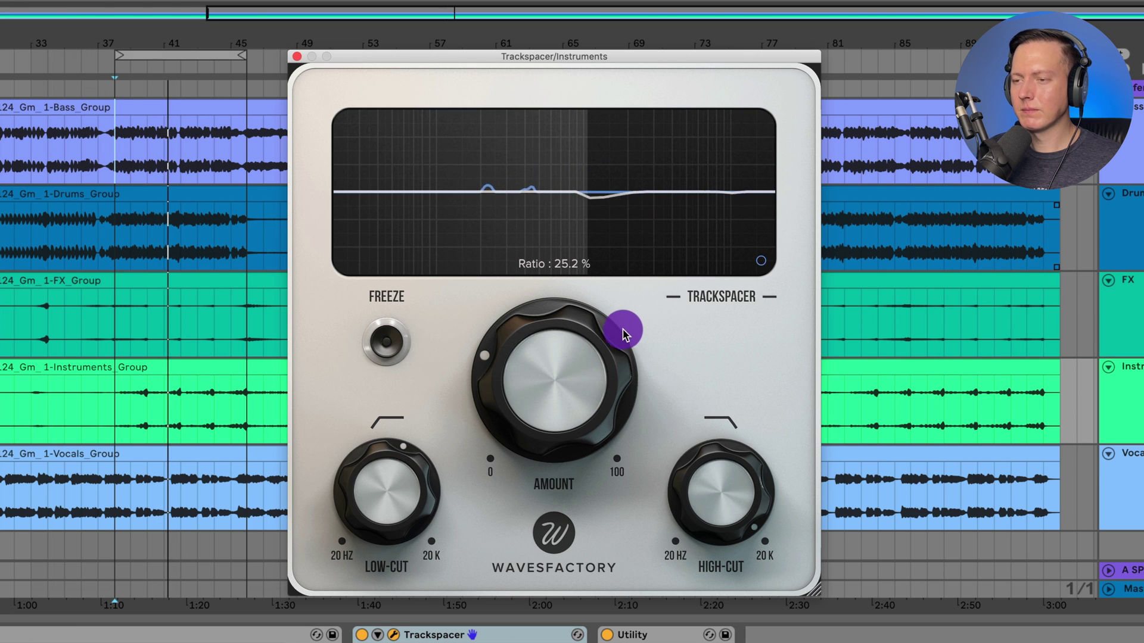